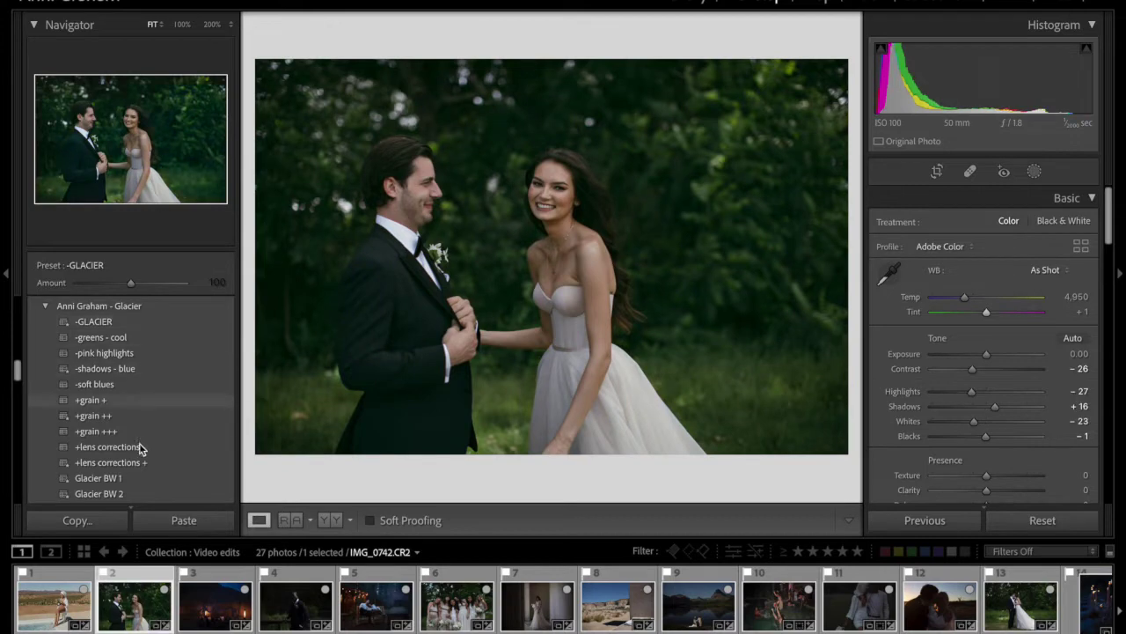
Step: Apply the +lens corrections + and -pink highlights presets to the bride and groom photo and set its exposure to +0.45
{"action": "left_click_drag", "start_coordinate": [986, 354], "coordinate": [990, 354]}
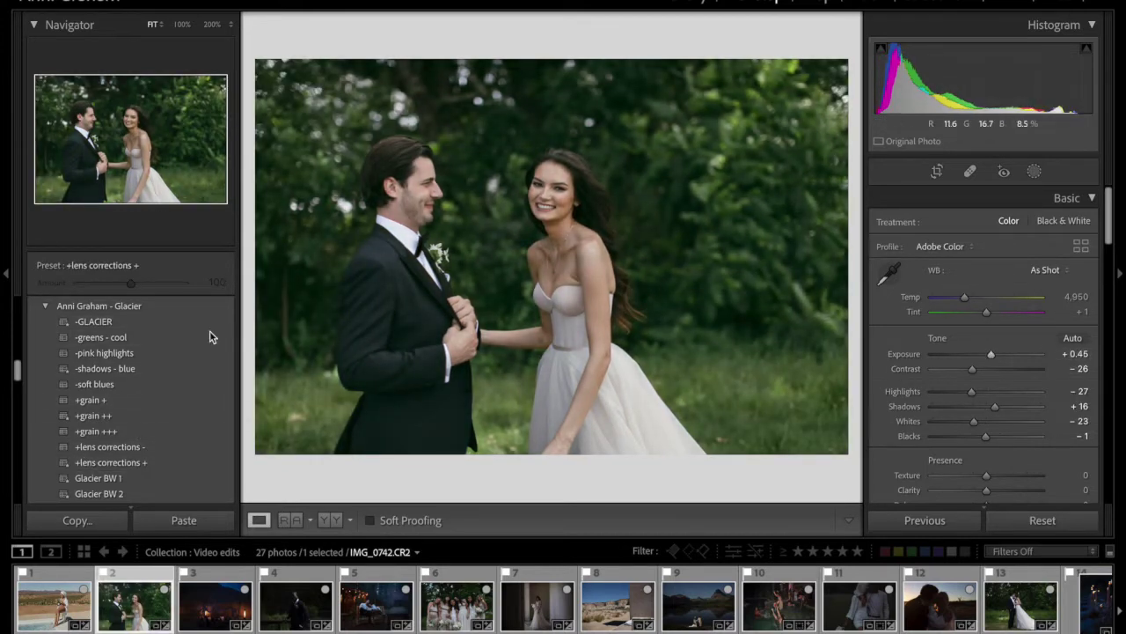
{"action": "left_click", "coordinate": [168, 352]}
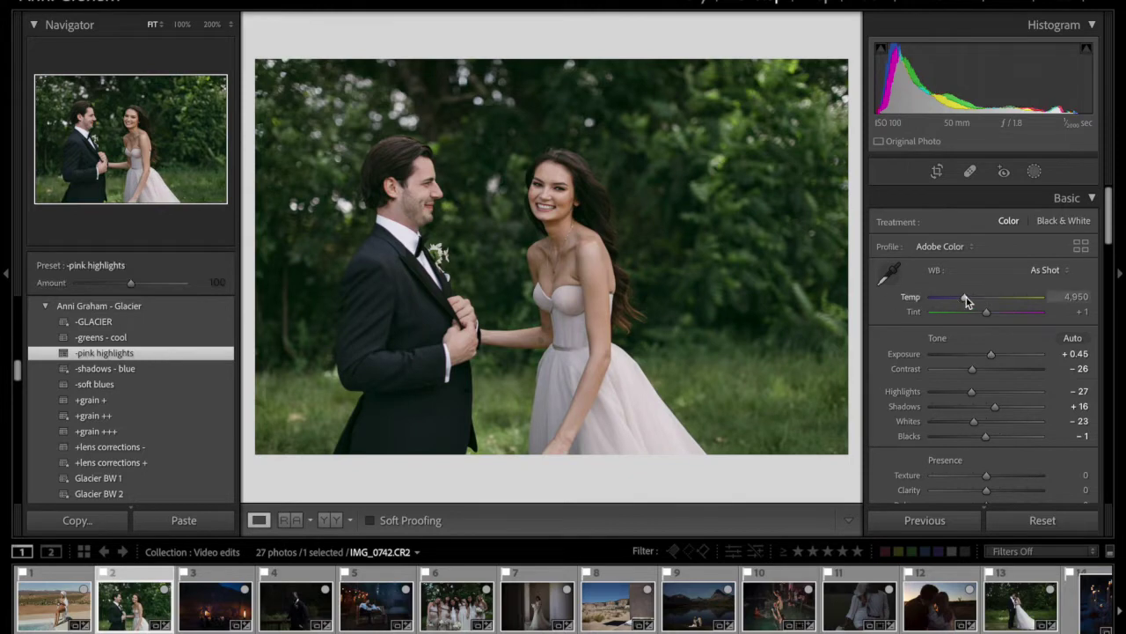
Step: Crop the bride and groom photo tighter from its upper-right corner
{"action": "left_click", "coordinate": [937, 171]}
{"action": "left_click_drag", "start_coordinate": [842, 67], "coordinate": [779, 108]}
{"action": "key", "text": "Return"}
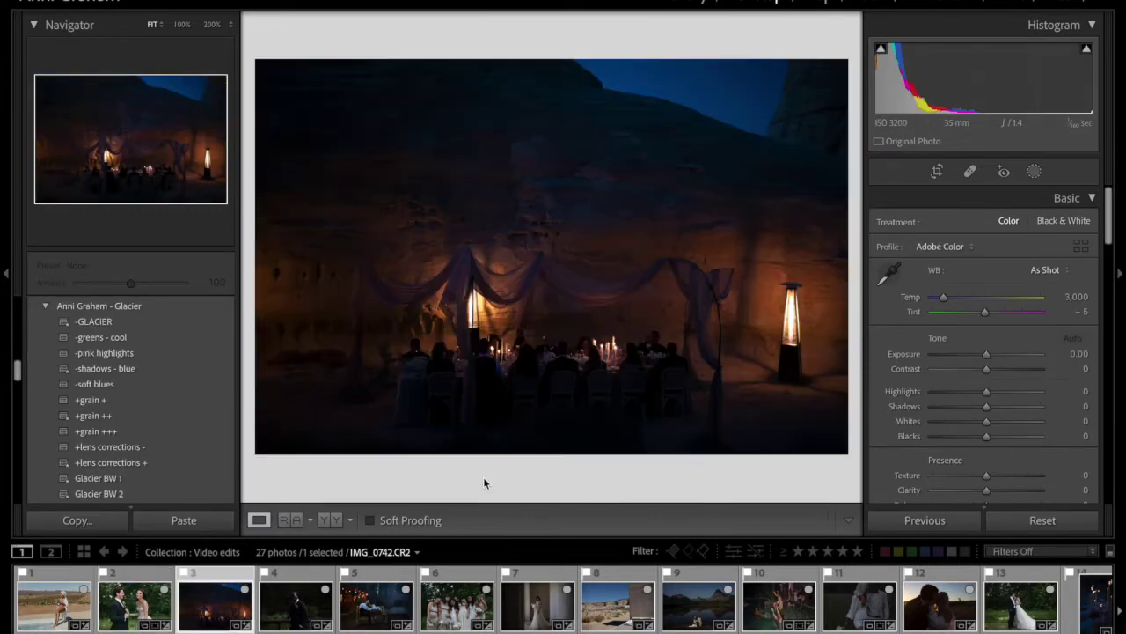
Step: Apply the -GLACIER and +lens corrections + presets to the candlelit desert dinner photo and set its exposure to +0.75
{"action": "left_click", "coordinate": [176, 323]}
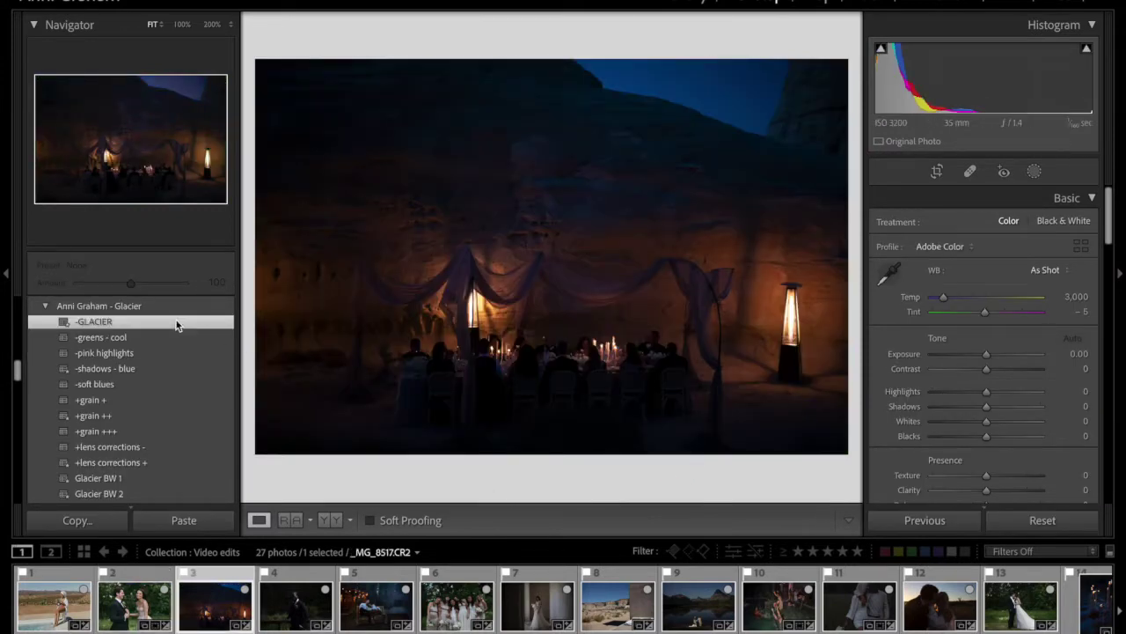
{"action": "left_click", "coordinate": [151, 462]}
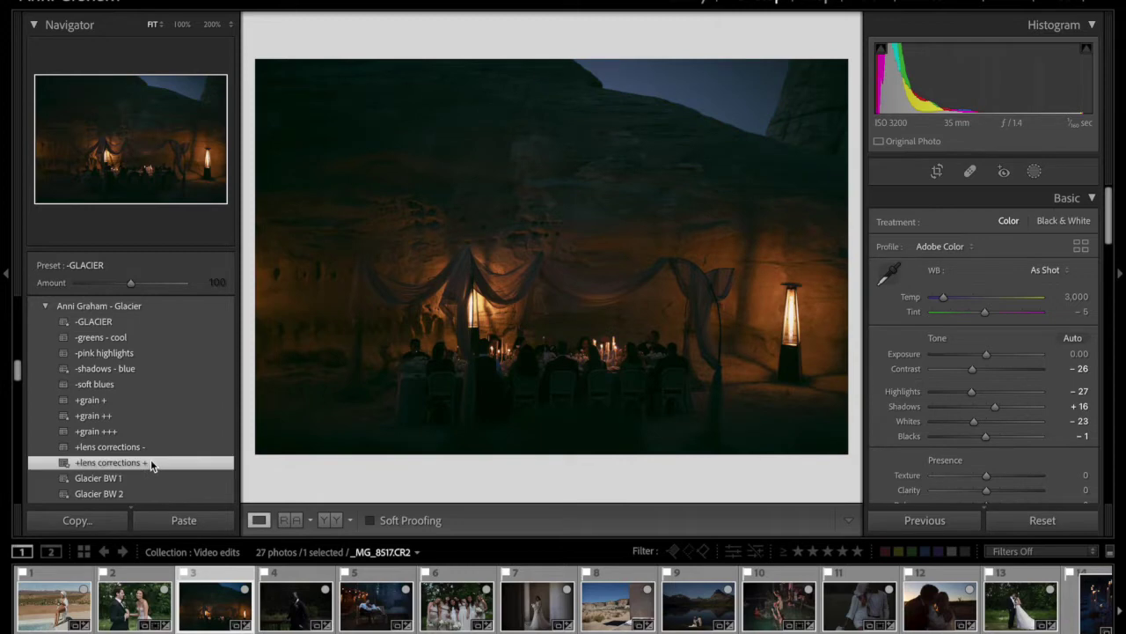
{"action": "left_click_drag", "start_coordinate": [985, 353], "coordinate": [996, 355]}
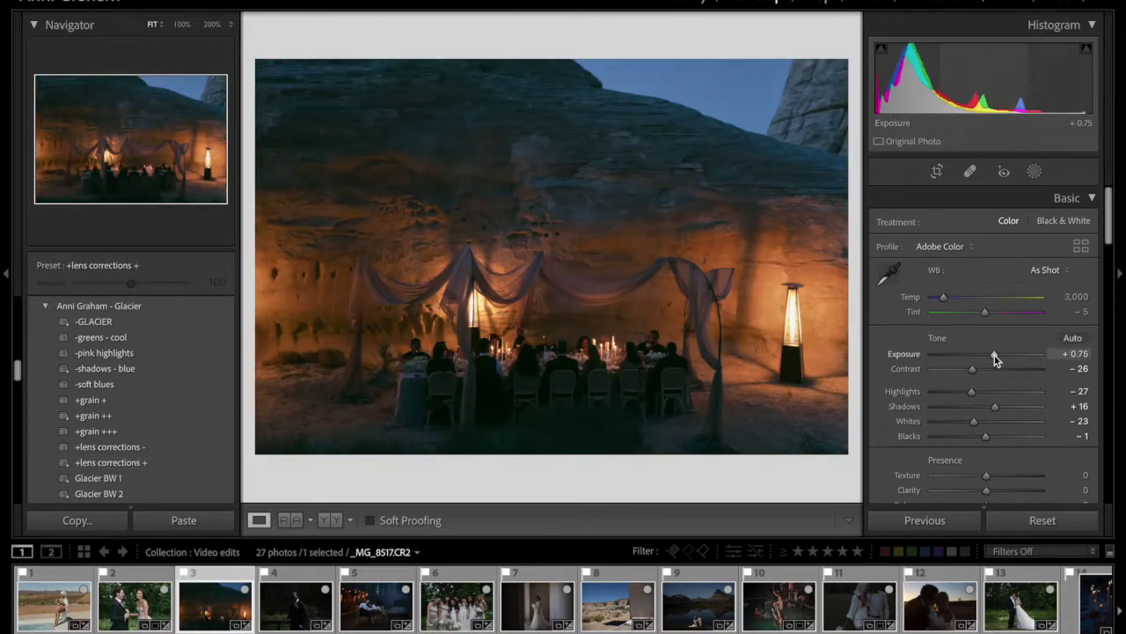
Step: Apply the -GLACIER and +lens corrections + presets to the photo of the groom at the wooden railing
{"action": "key", "text": "Right"}
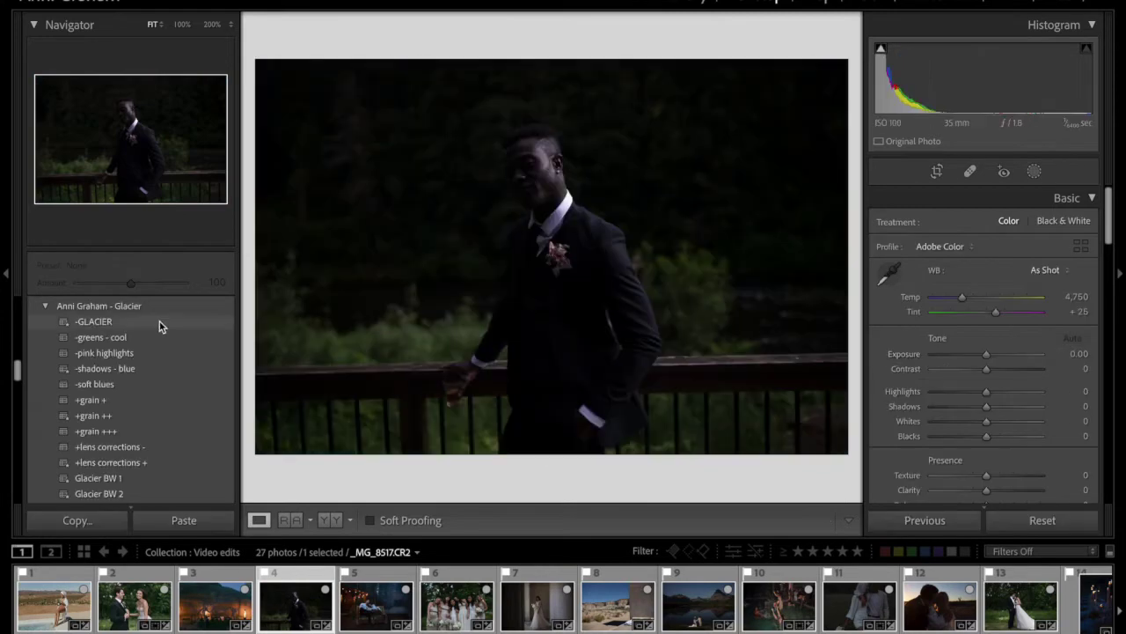
{"action": "left_click", "coordinate": [158, 321]}
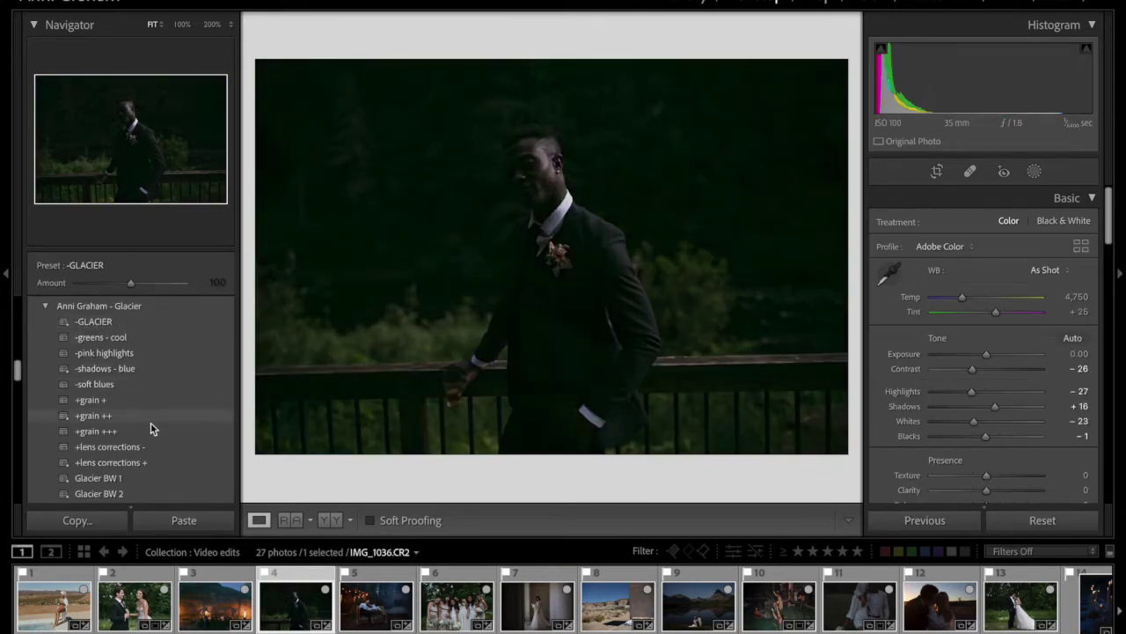
{"action": "left_click", "coordinate": [155, 462]}
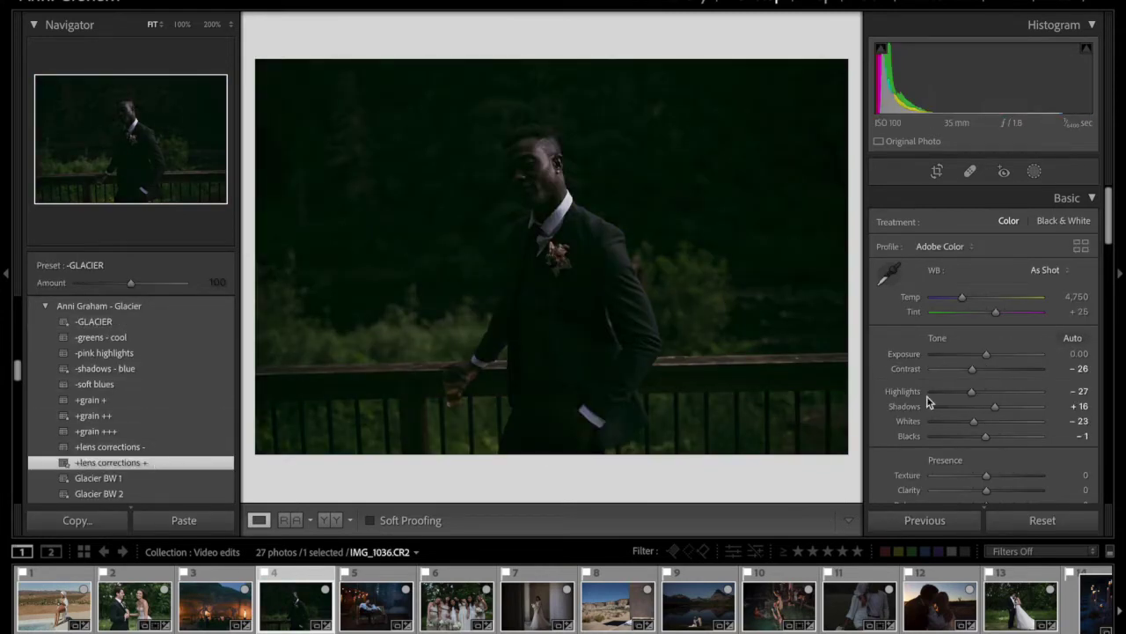
Step: Brighten the groom photo to an exposure of +2.10 and lower its highlights to −48
{"action": "left_click", "coordinate": [1000, 357]}
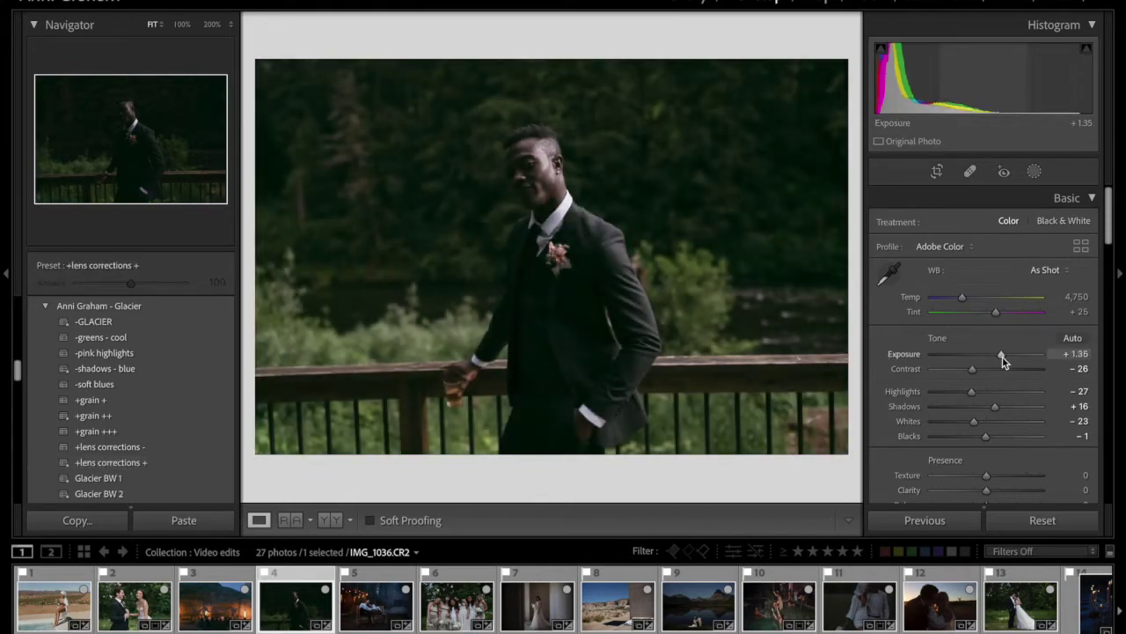
{"action": "left_click_drag", "start_coordinate": [969, 392], "coordinate": [960, 391]}
{"action": "left_click_drag", "start_coordinate": [1000, 357], "coordinate": [1007, 356]}
Step: Straighten the groom photo with a slight crop rotation that levels the wooden railing
{"action": "left_click", "coordinate": [937, 172]}
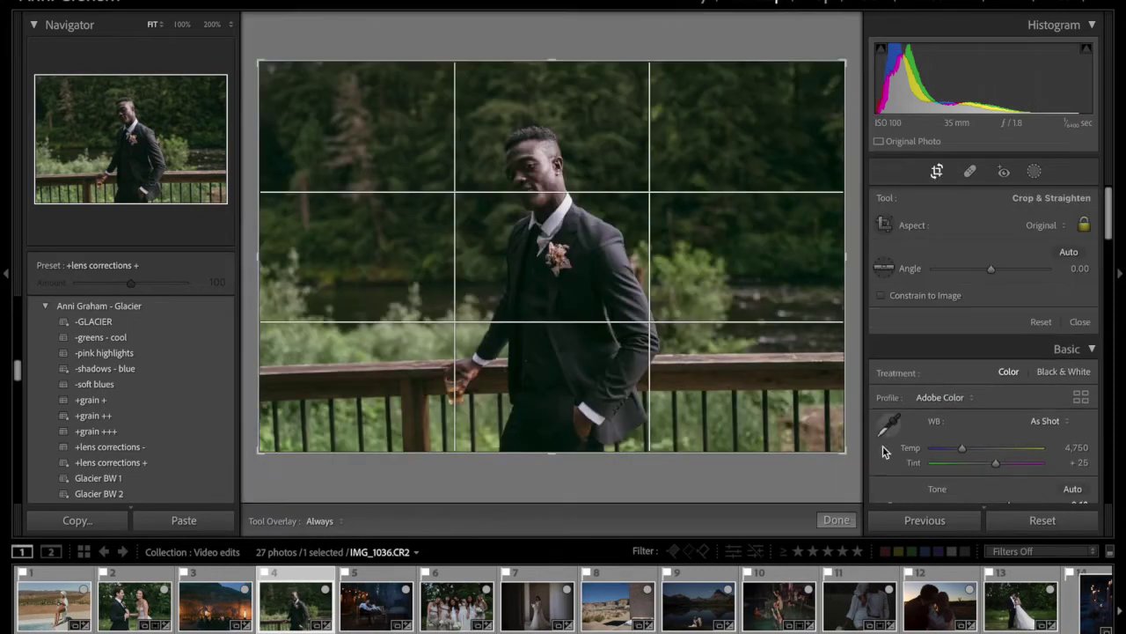
{"action": "left_click_drag", "start_coordinate": [850, 479], "coordinate": [847, 488]}
{"action": "key", "text": "Return"}
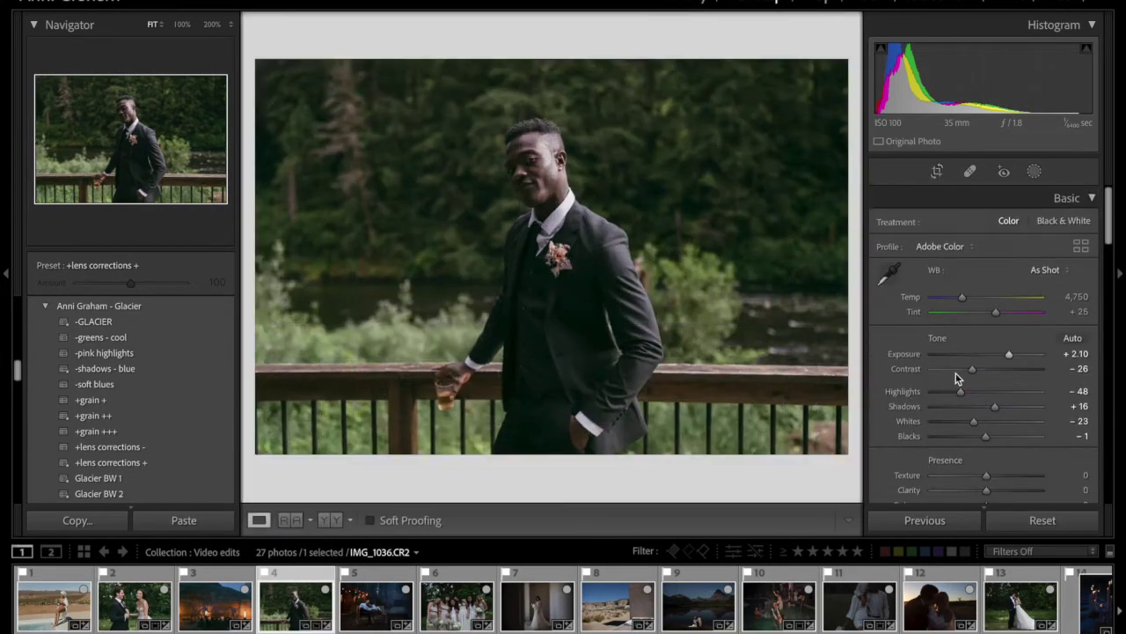
Step: Fine-tune the groom photo's color and brightness with tint +22, the -greens - cool preset and exposure +2.25
{"action": "left_click_drag", "start_coordinate": [996, 313], "coordinate": [997, 314]}
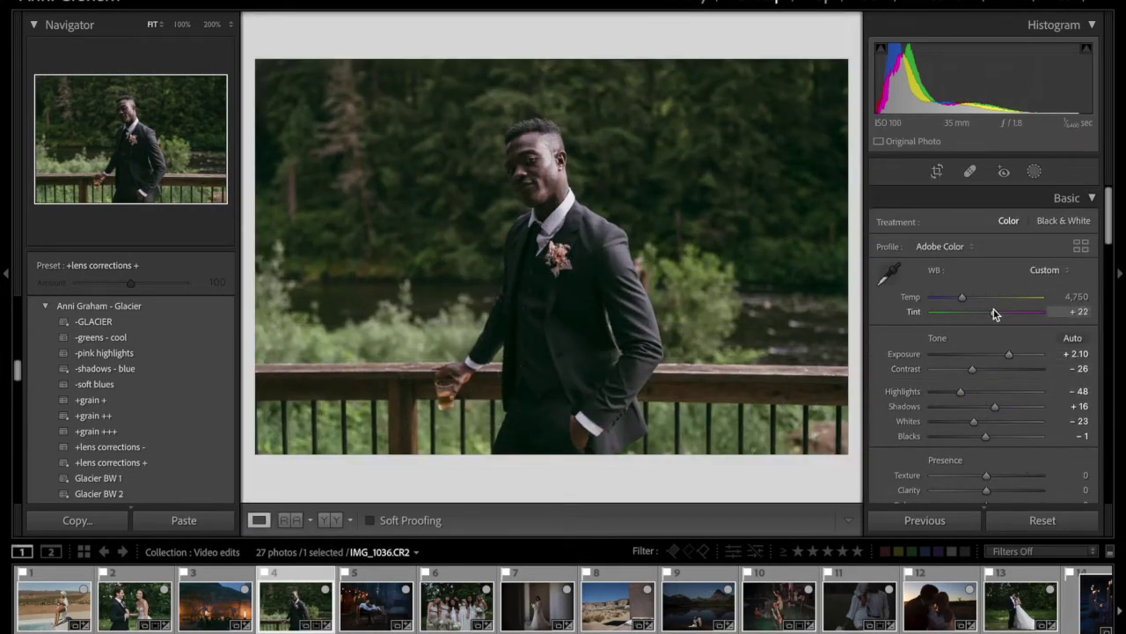
{"action": "left_click", "coordinate": [150, 337]}
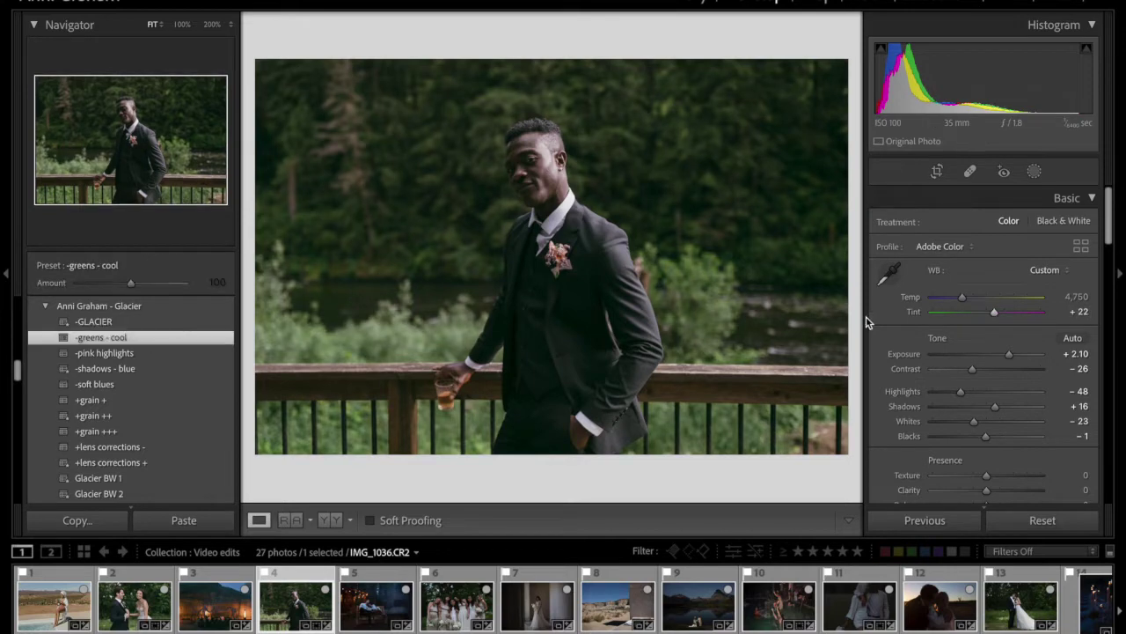
{"action": "left_click_drag", "start_coordinate": [1010, 353], "coordinate": [1013, 357]}
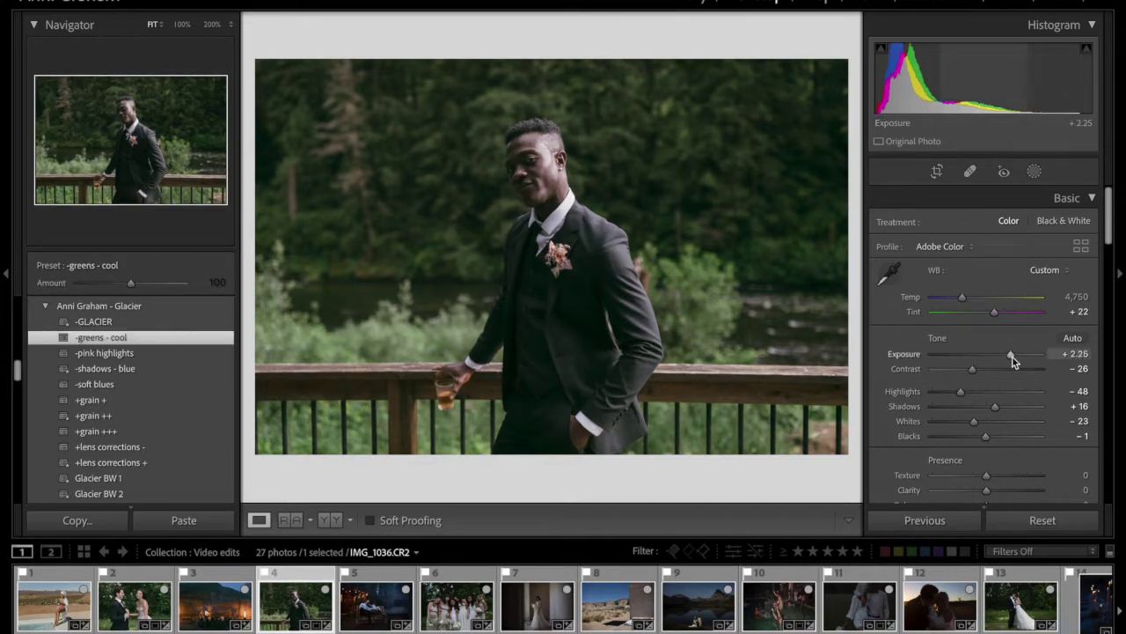
Step: Apply the -GLACIER and +lens corrections + presets to the cabin fireside photo and set its exposure to +0.80
{"action": "key", "text": "Right"}
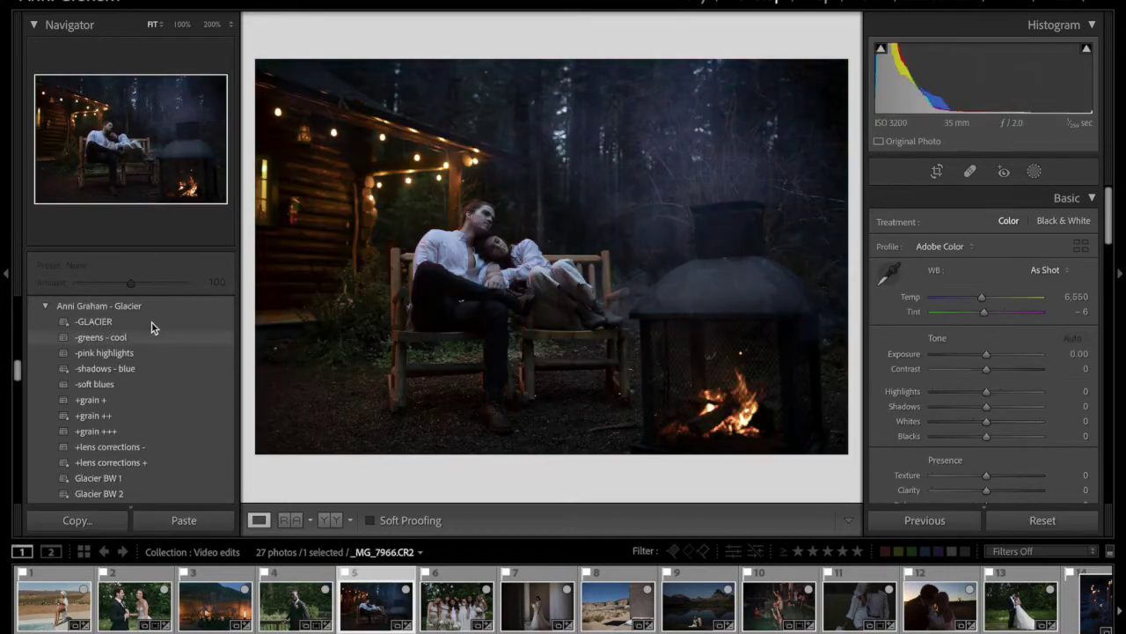
{"action": "left_click", "coordinate": [151, 322]}
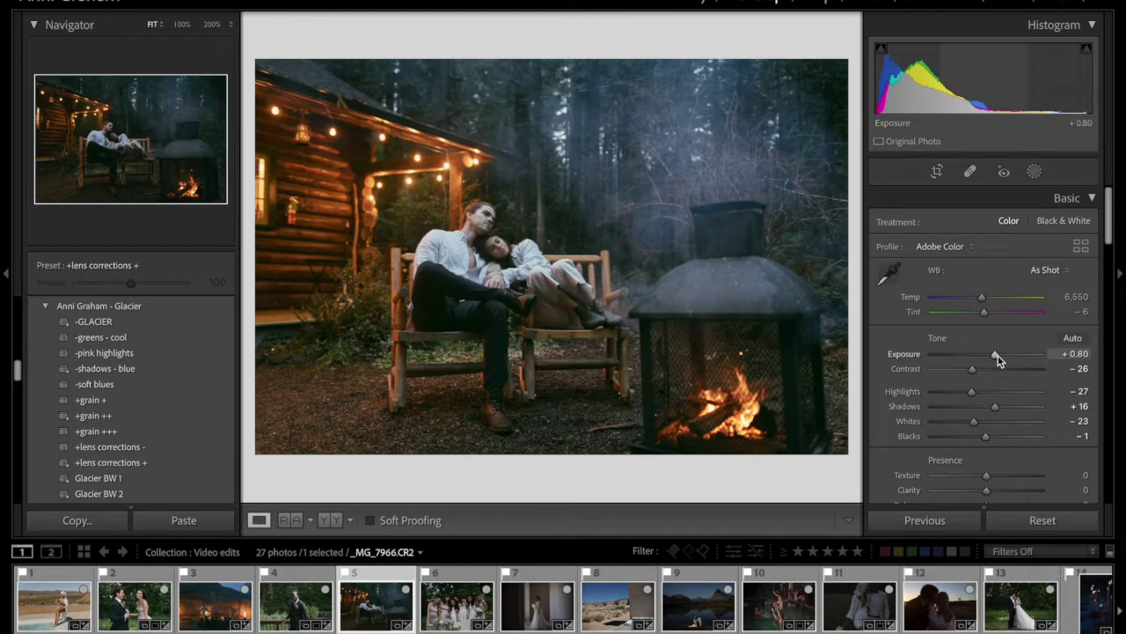
Step: Add the -shadows - blue preset to the cabin fireside photo and warm its temperature to 9,608
{"action": "left_click", "coordinate": [171, 368]}
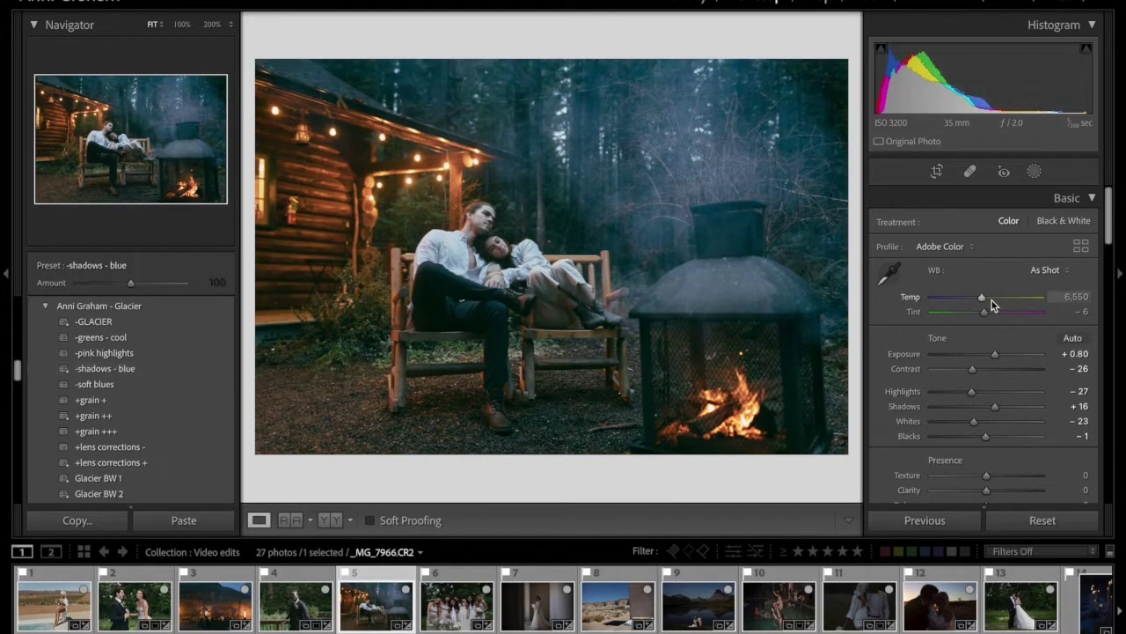
{"action": "left_click_drag", "start_coordinate": [995, 297], "coordinate": [1009, 302]}
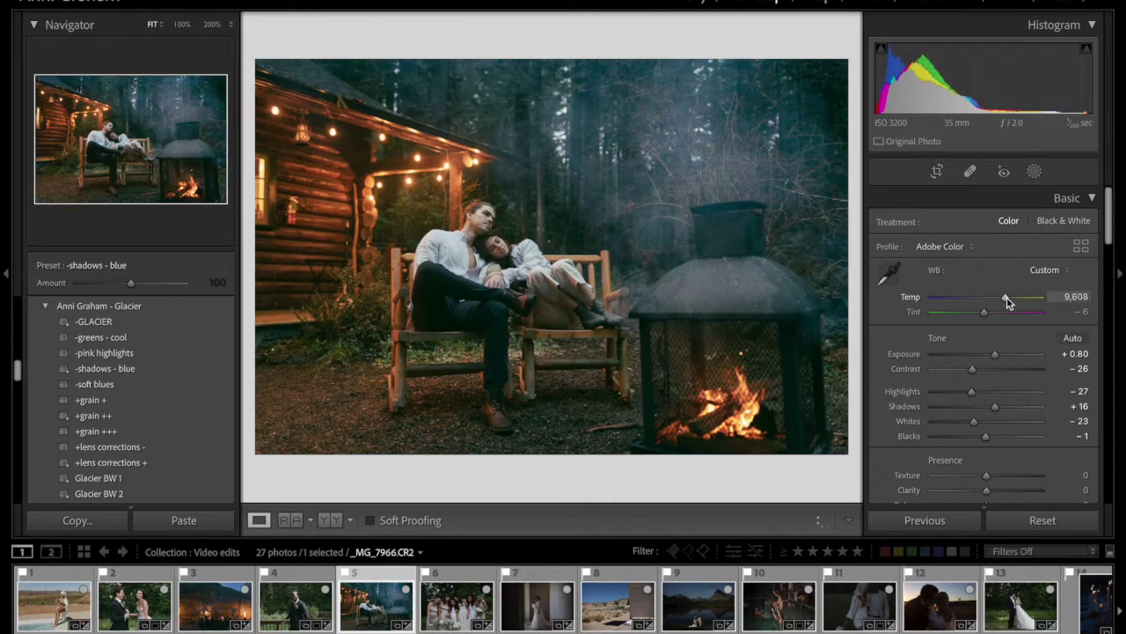
Step: Edit the bridesmaids photo with the -GLACIER and +lens corrections + presets, exposure +0.80 and contrast −33
{"action": "key", "text": "Right"}
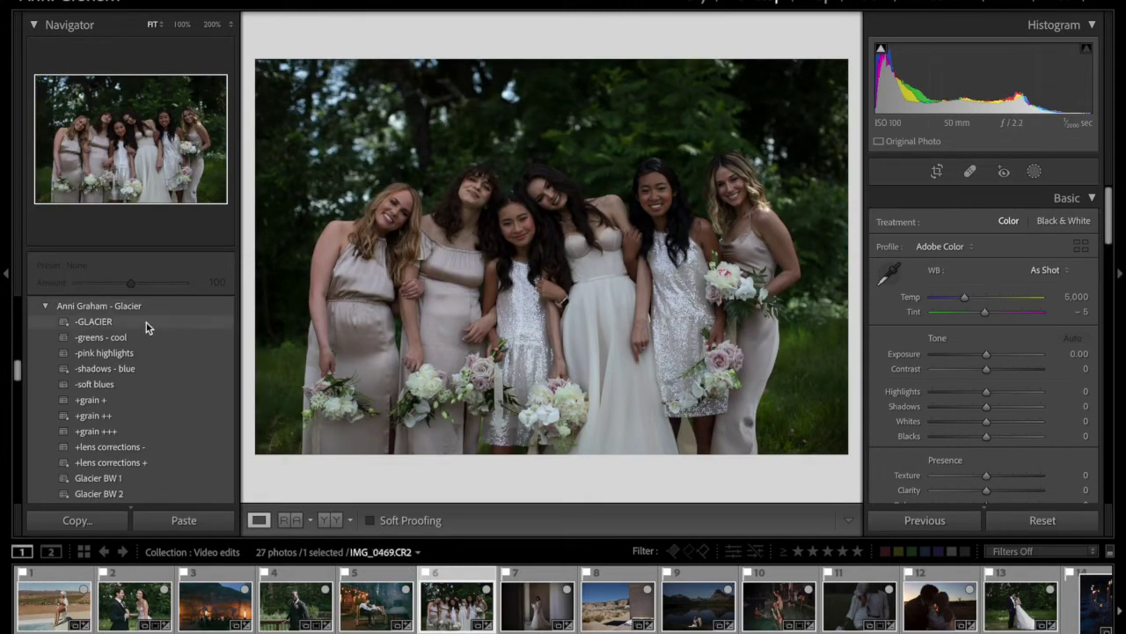
{"action": "left_click", "coordinate": [146, 327]}
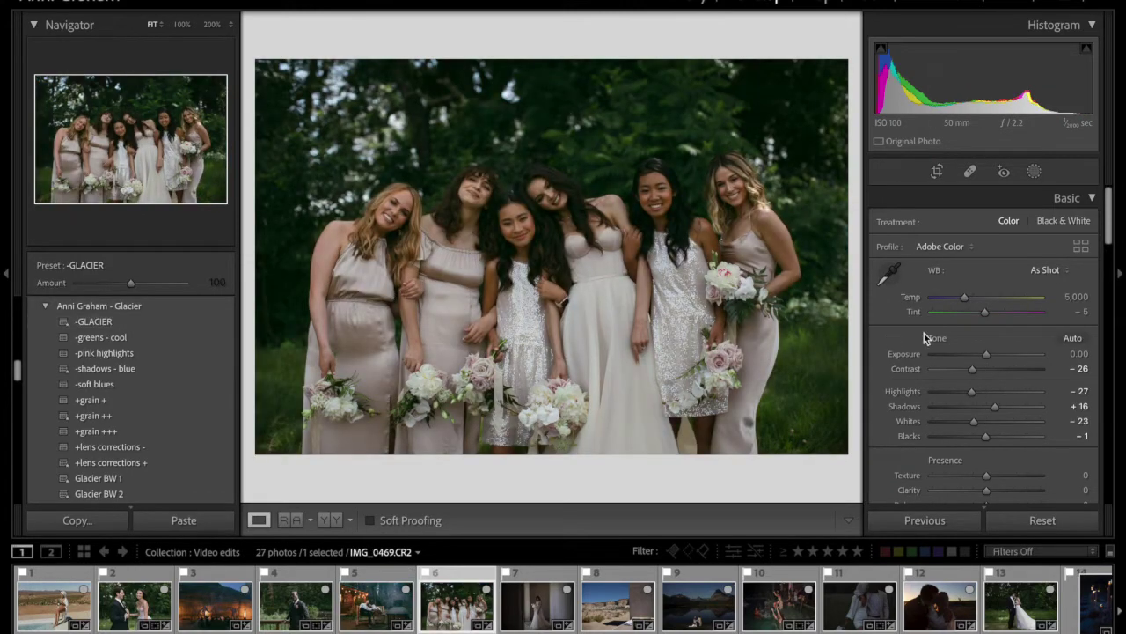
{"action": "left_click_drag", "start_coordinate": [988, 353], "coordinate": [967, 371]}
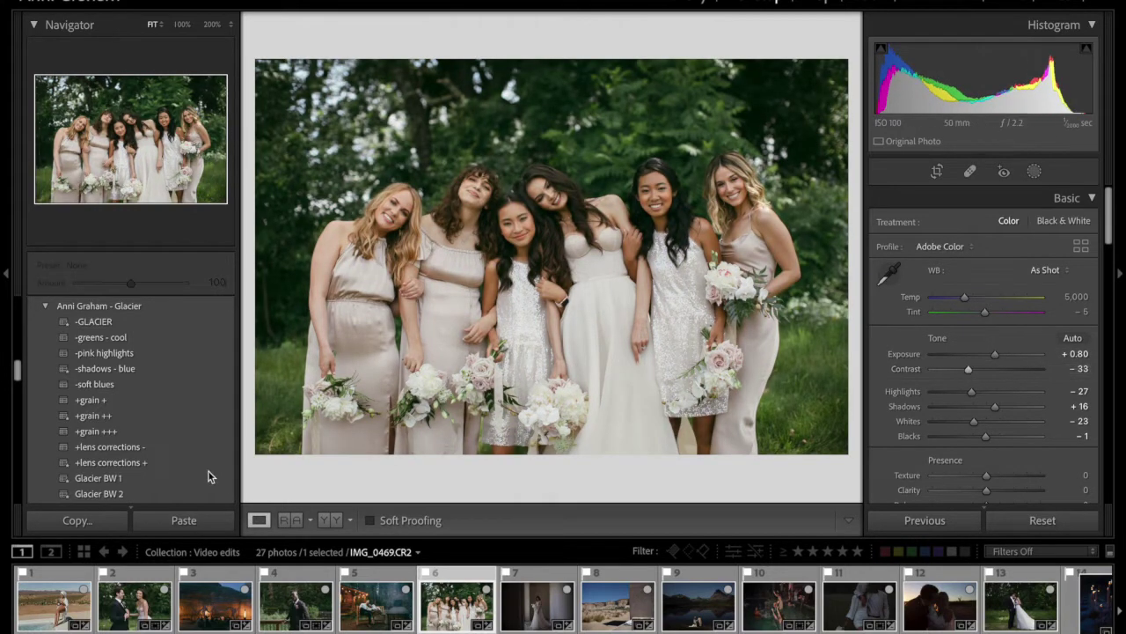
{"action": "left_click", "coordinate": [167, 469]}
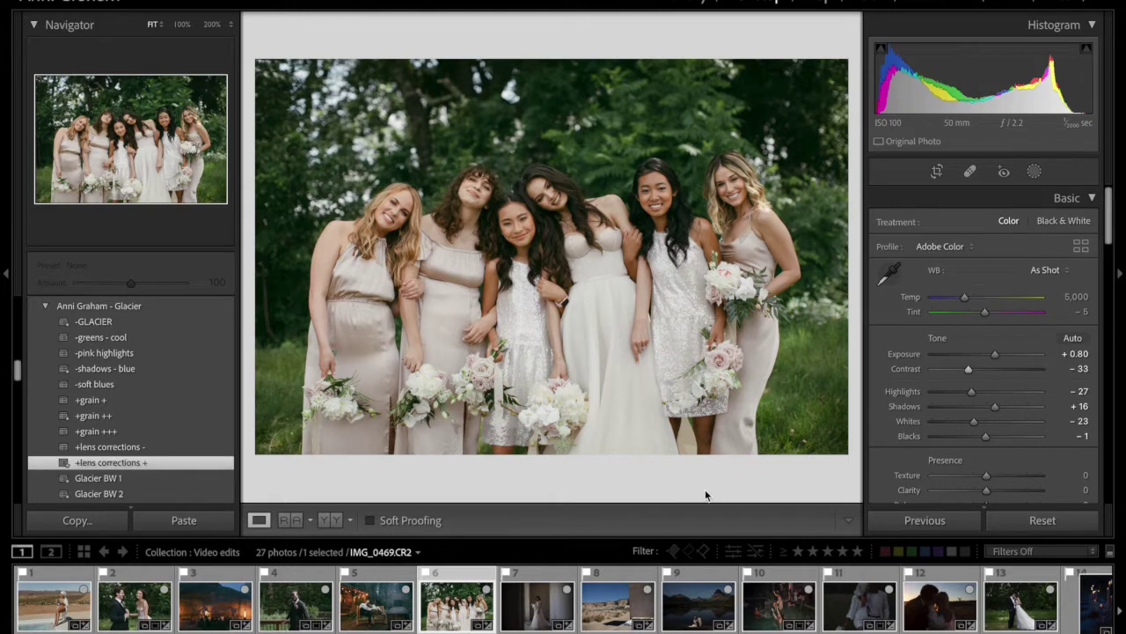
Step: Apply the -GLACIER and +lens corrections + presets to the photo of the bride standing between the walls
{"action": "key", "text": "Right"}
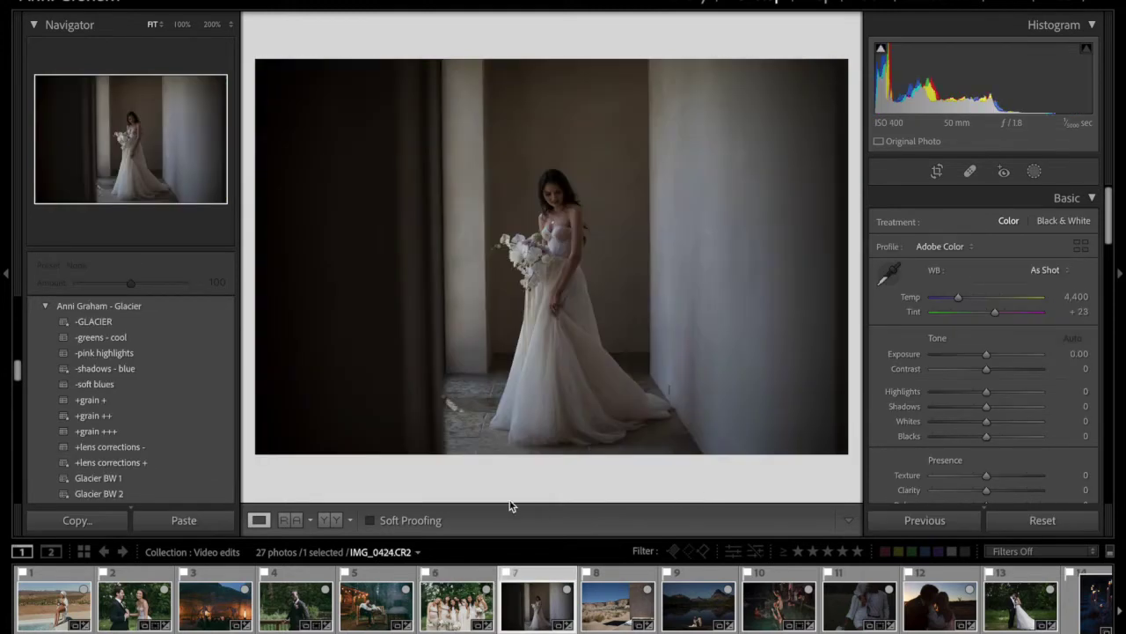
{"action": "left_click", "coordinate": [141, 322]}
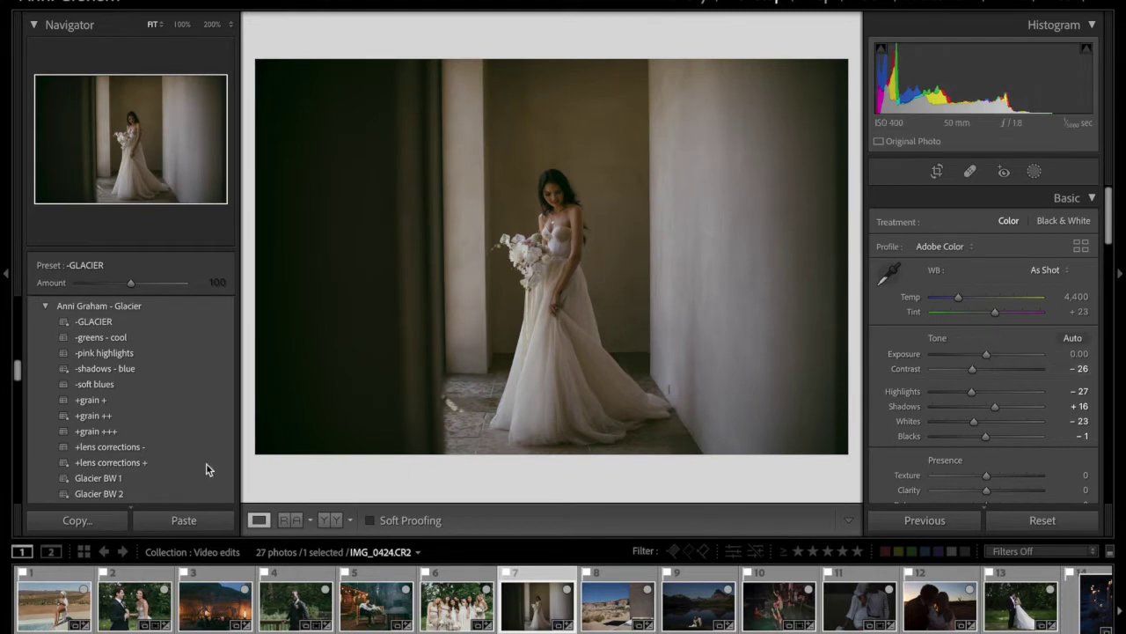
{"action": "left_click", "coordinate": [178, 464]}
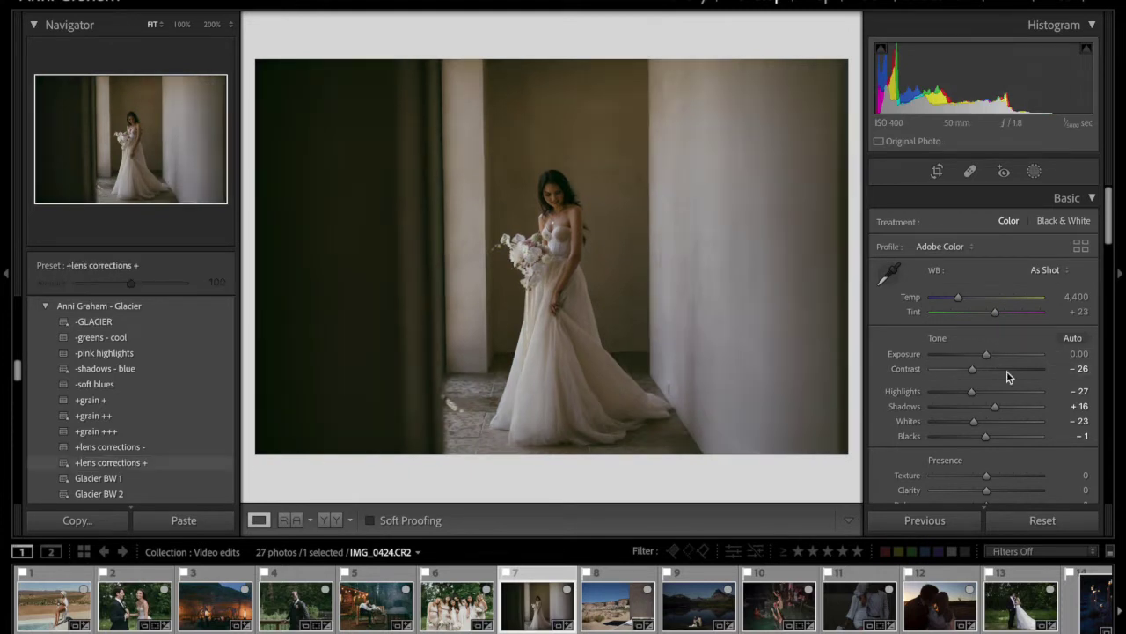
Step: Refine the solo bride photo with temperature 4,178, the -pink highlights preset and exposure +0.50
{"action": "left_click", "coordinate": [992, 353]}
{"action": "left_click_drag", "start_coordinate": [960, 302], "coordinate": [956, 299]}
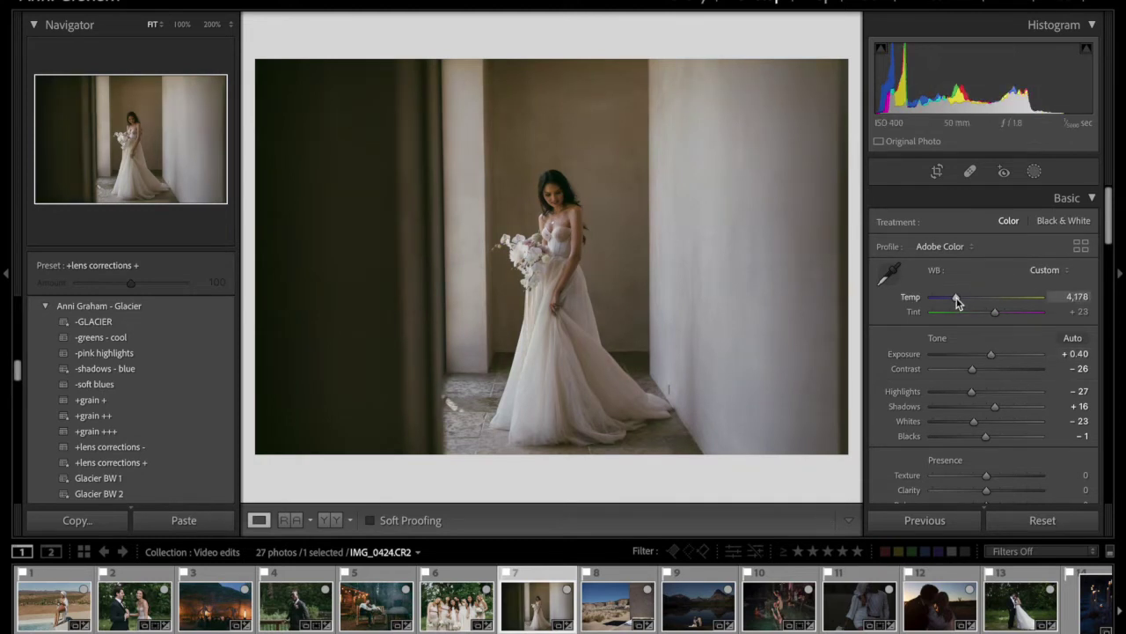
{"action": "left_click", "coordinate": [144, 352]}
{"action": "left_click", "coordinate": [994, 355]}
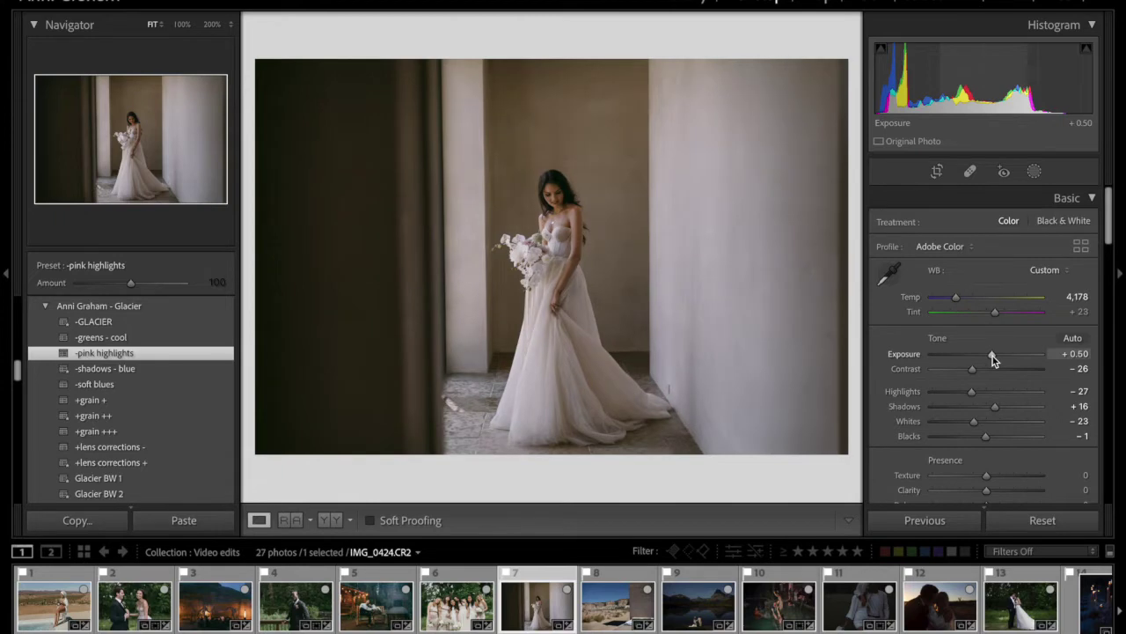
Step: Straighten the solo bride photo with a crop angle of 0.71
{"action": "left_click", "coordinate": [937, 171]}
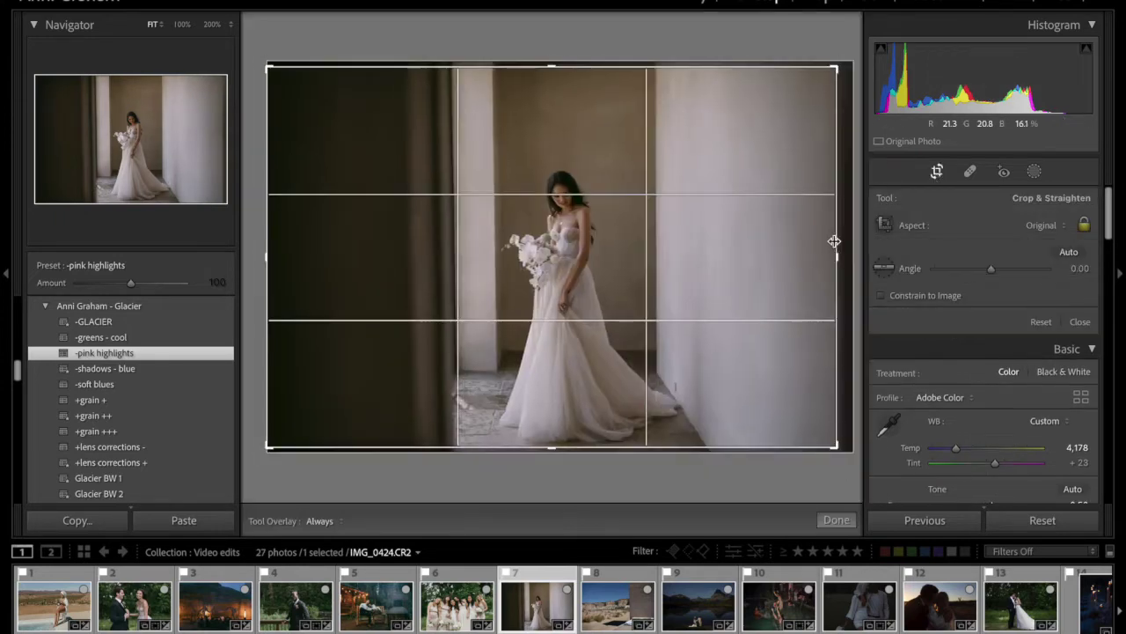
{"action": "left_click_drag", "start_coordinate": [851, 249], "coordinate": [854, 252]}
{"action": "key", "text": "Return"}
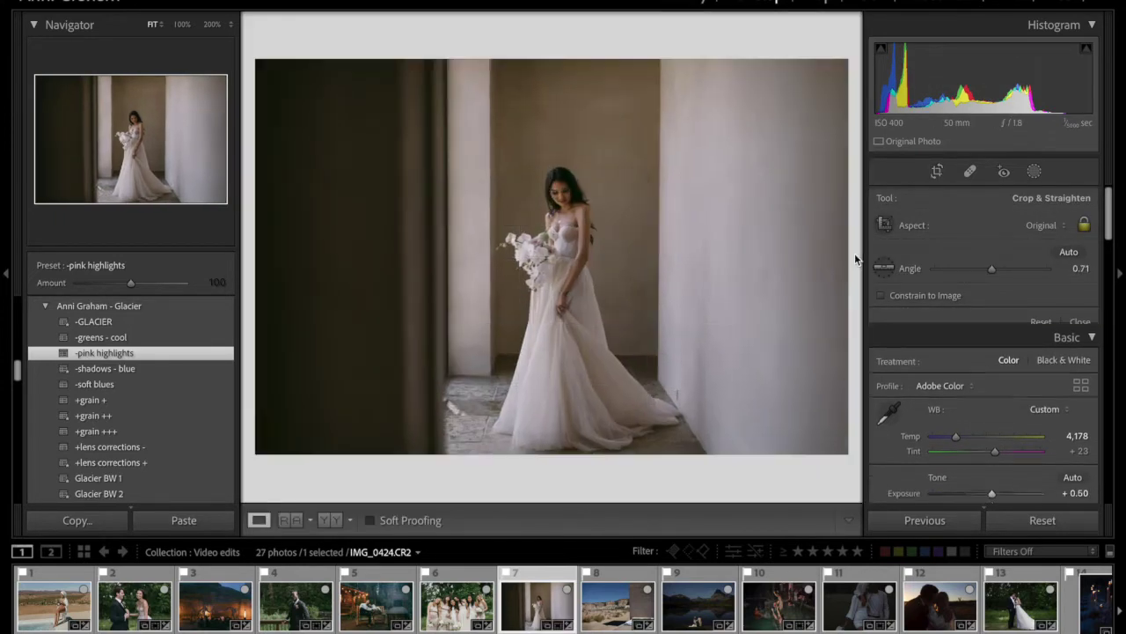
Step: Go to the desert daybed photo and straighten it with a slight crop rotation so the concrete wall stands vertical
{"action": "key", "text": "Right"}
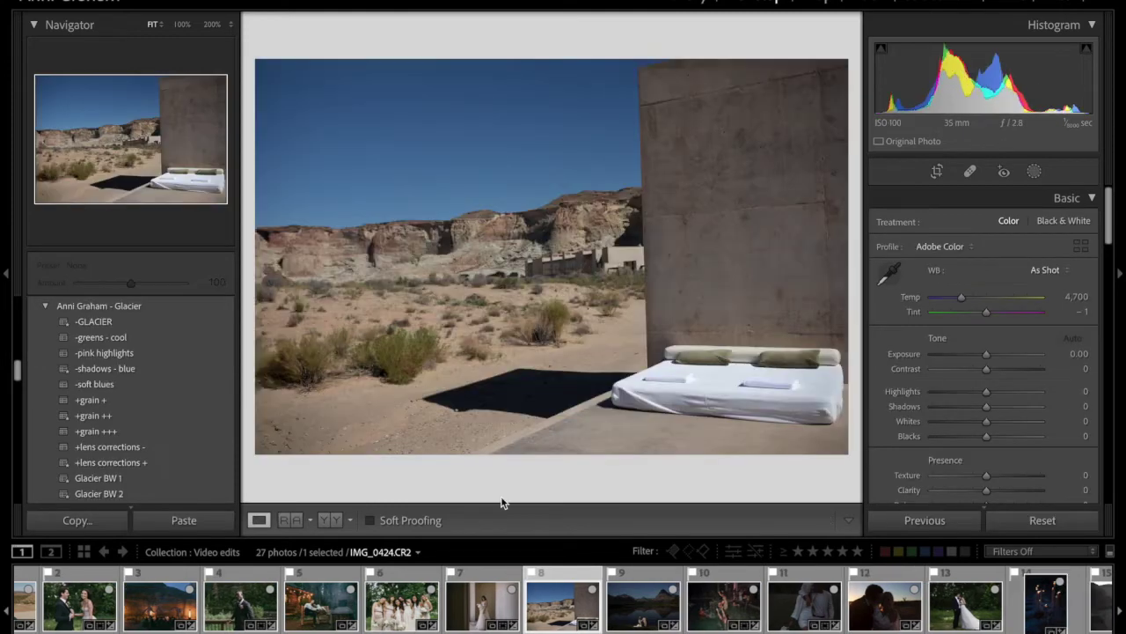
{"action": "left_click", "coordinate": [937, 171]}
{"action": "left_click_drag", "start_coordinate": [855, 444], "coordinate": [848, 486]}
{"action": "key", "text": "Return"}
Step: Apply the -GLACIER, +lens corrections + and -soft blues presets to the desert photo and set its contrast to −45
{"action": "left_click", "coordinate": [115, 323]}
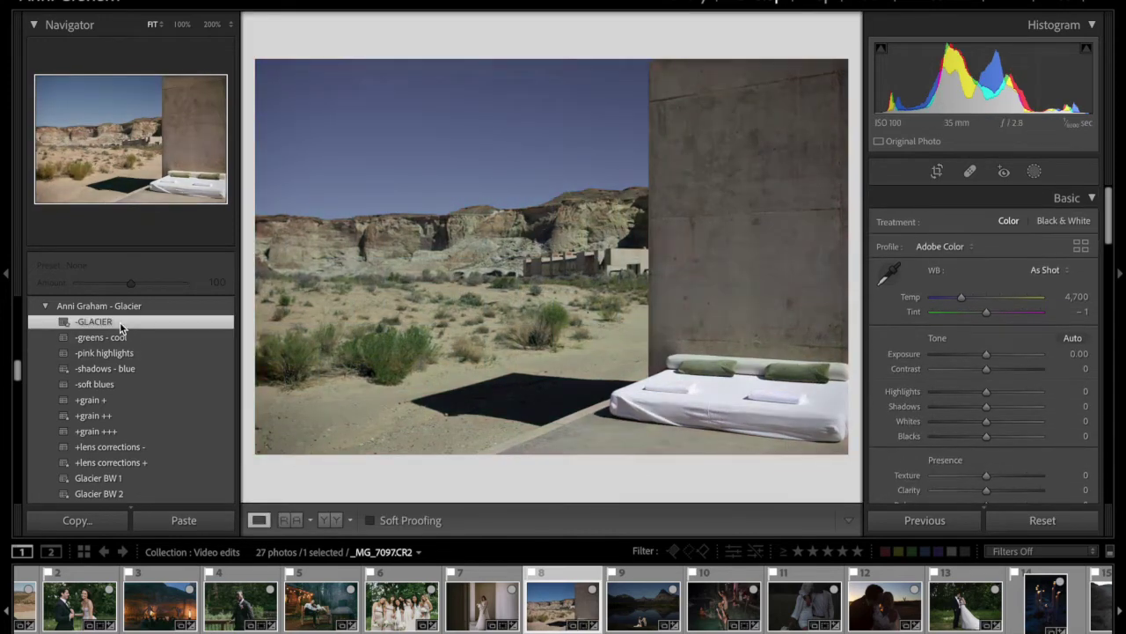
{"action": "left_click", "coordinate": [147, 463]}
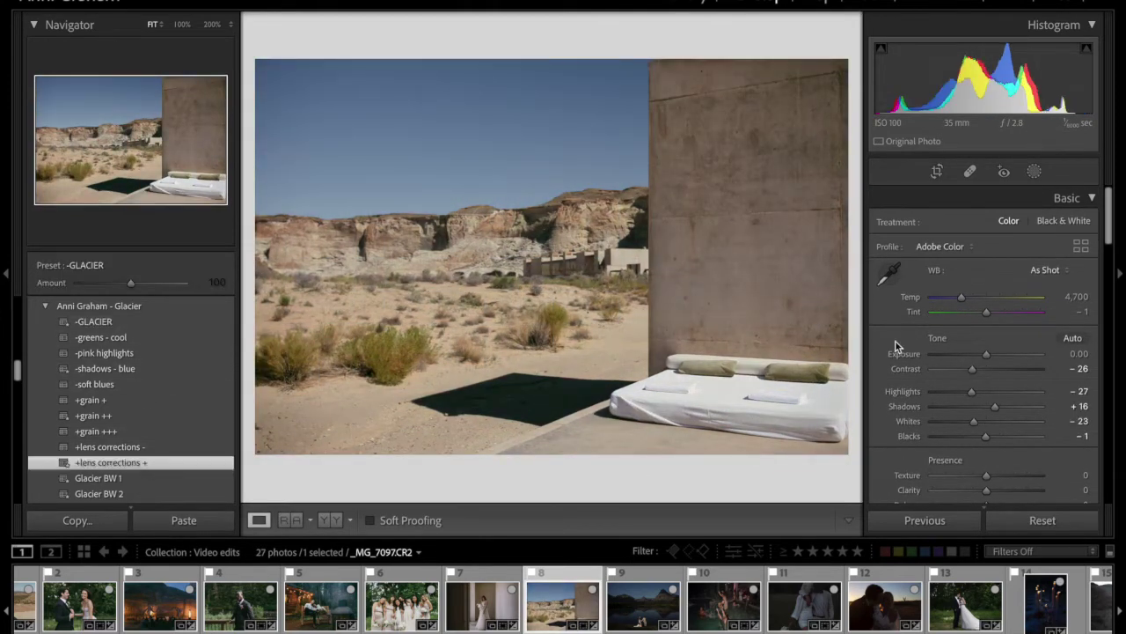
{"action": "left_click_drag", "start_coordinate": [972, 369], "coordinate": [962, 369]}
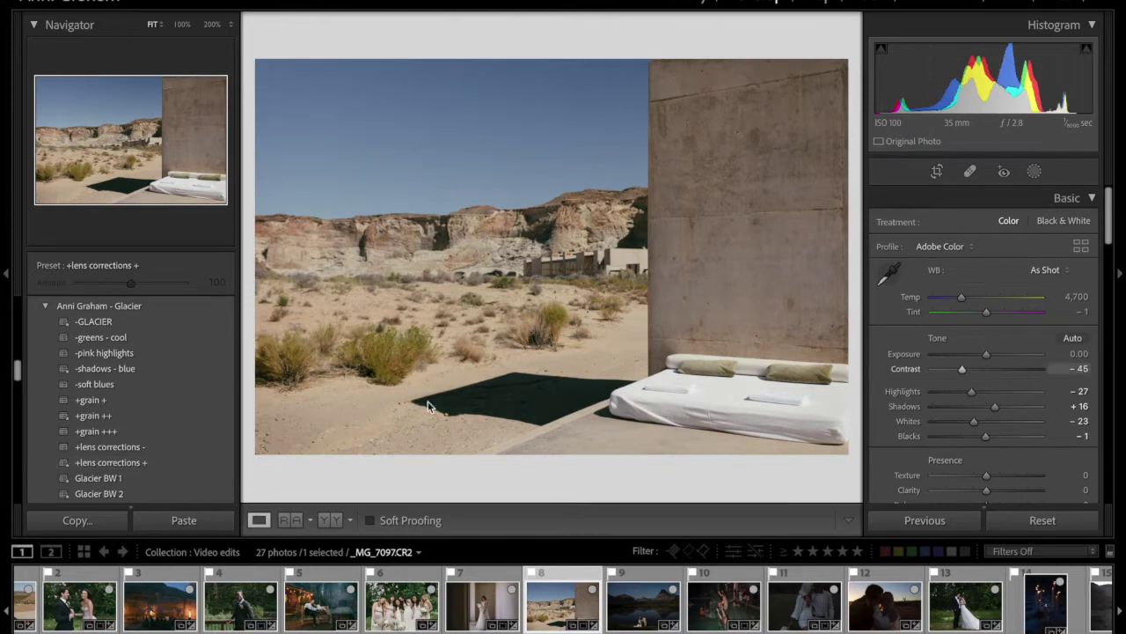
{"action": "left_click", "coordinate": [151, 384]}
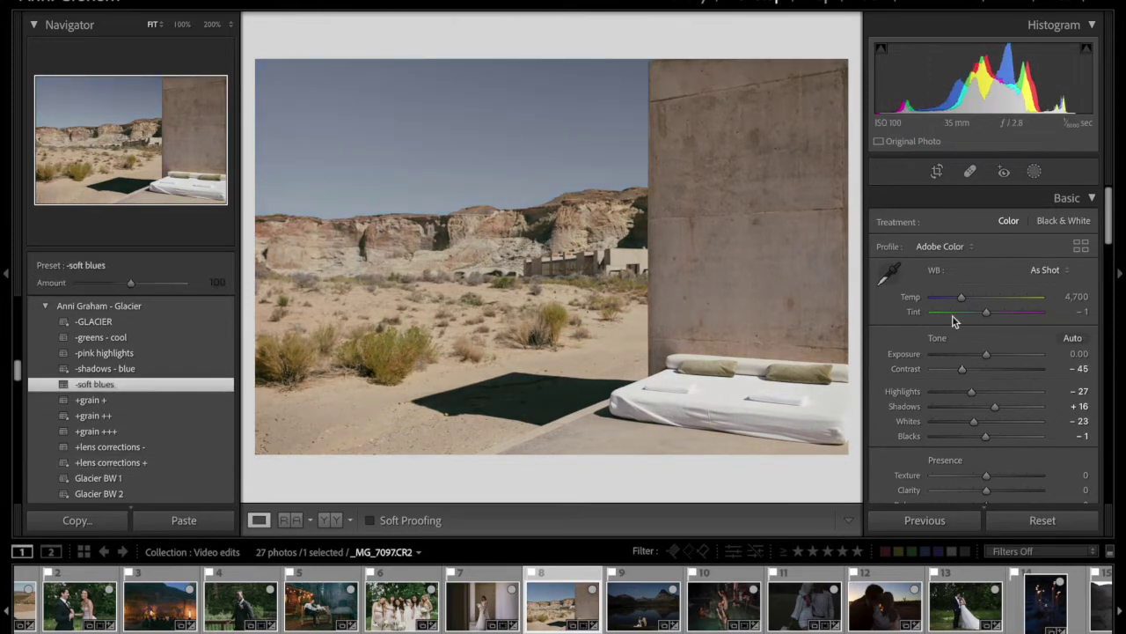
Step: Set the desert daybed photo's exposure to about +0.05 and nudge its tint slightly toward magenta
{"action": "left_click_drag", "start_coordinate": [985, 352], "coordinate": [992, 354]}
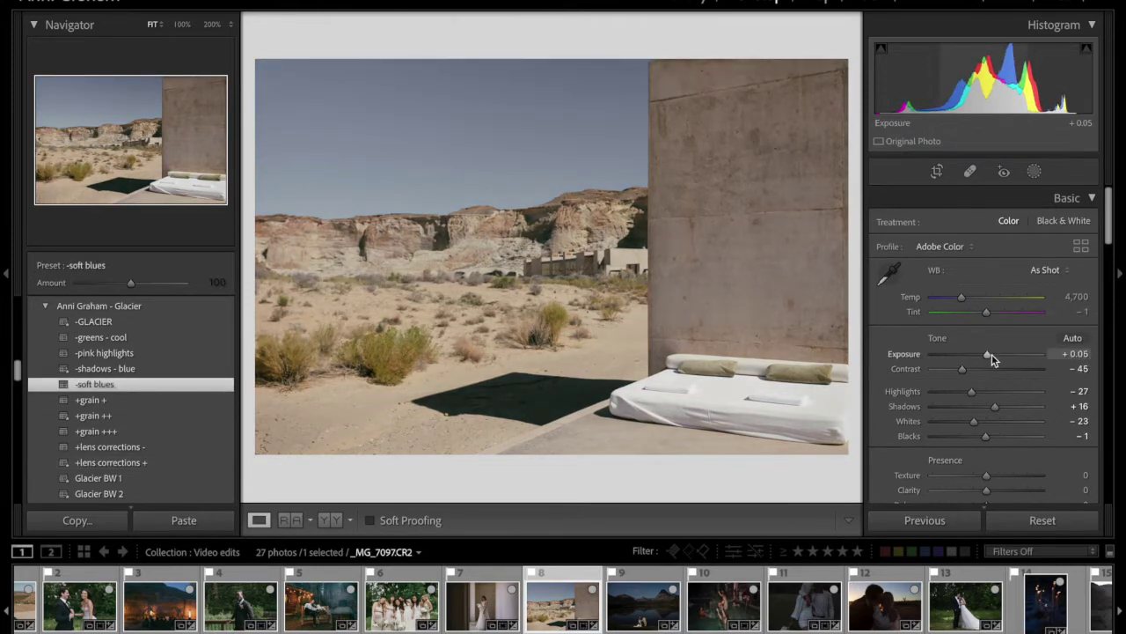
{"action": "left_click_drag", "start_coordinate": [986, 311], "coordinate": [987, 314]}
Step: Go to the mountain lake couple photo, apply the -GLACIER and +lens corrections + presets, and set exposure to +0.95
{"action": "key", "text": "Right"}
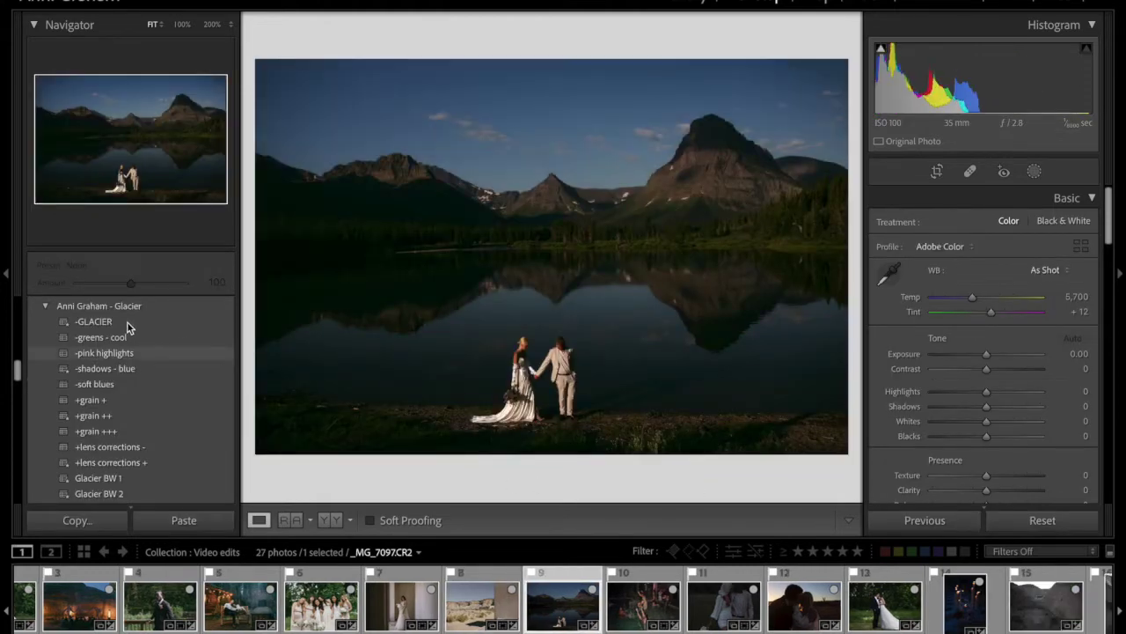
{"action": "left_click", "coordinate": [128, 323]}
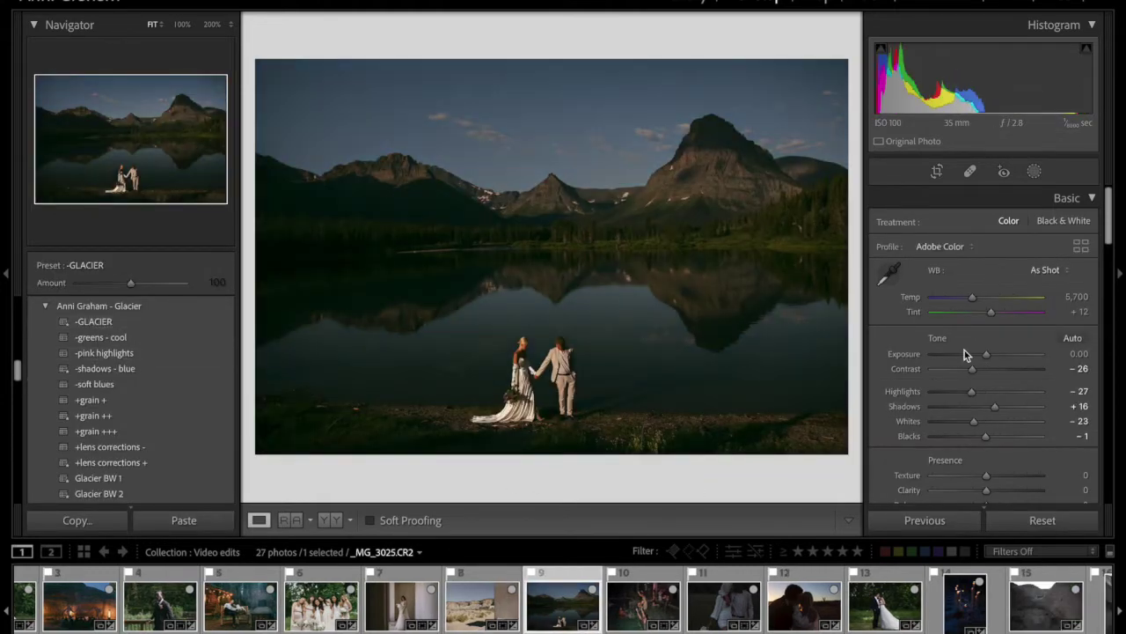
{"action": "left_click", "coordinate": [156, 467]}
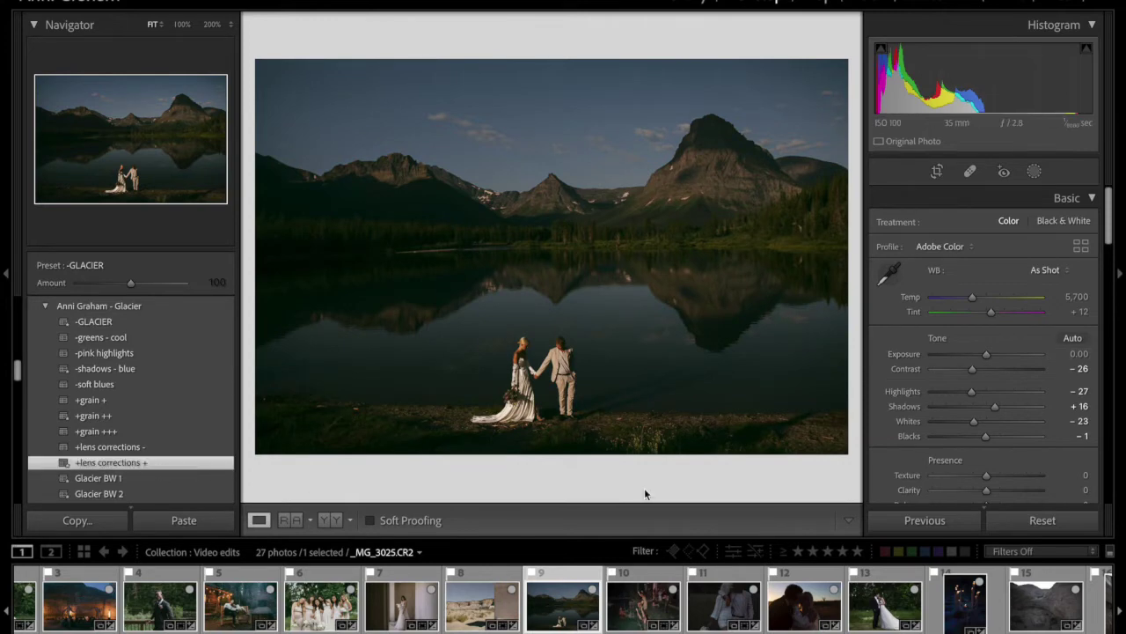
{"action": "left_click_drag", "start_coordinate": [987, 356], "coordinate": [996, 357]}
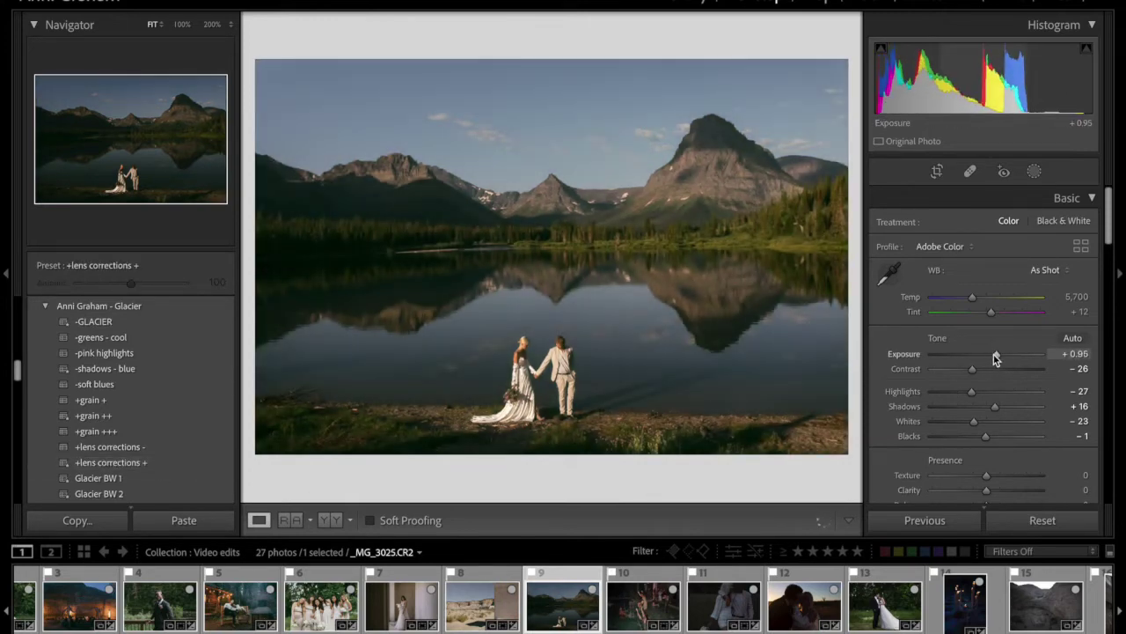
Step: Refine the lake photo with the -soft blues preset, temperature 5,375, contrast −36 and exposure +0.85
{"action": "left_click", "coordinate": [154, 384]}
{"action": "left_click_drag", "start_coordinate": [972, 299], "coordinate": [969, 302]}
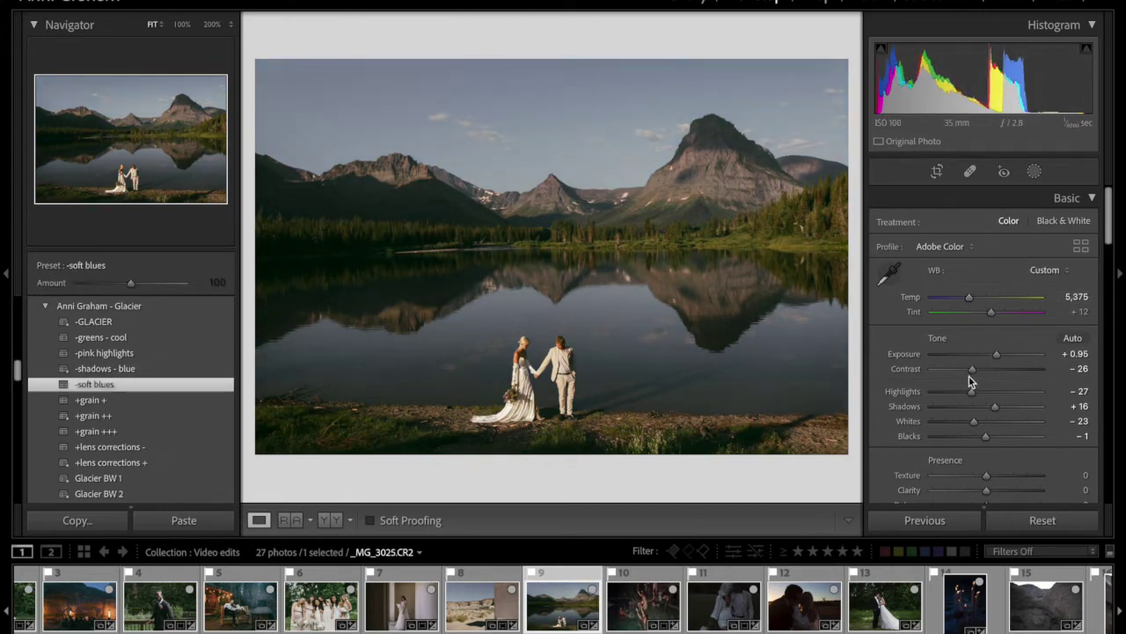
{"action": "left_click_drag", "start_coordinate": [970, 372], "coordinate": [995, 354]}
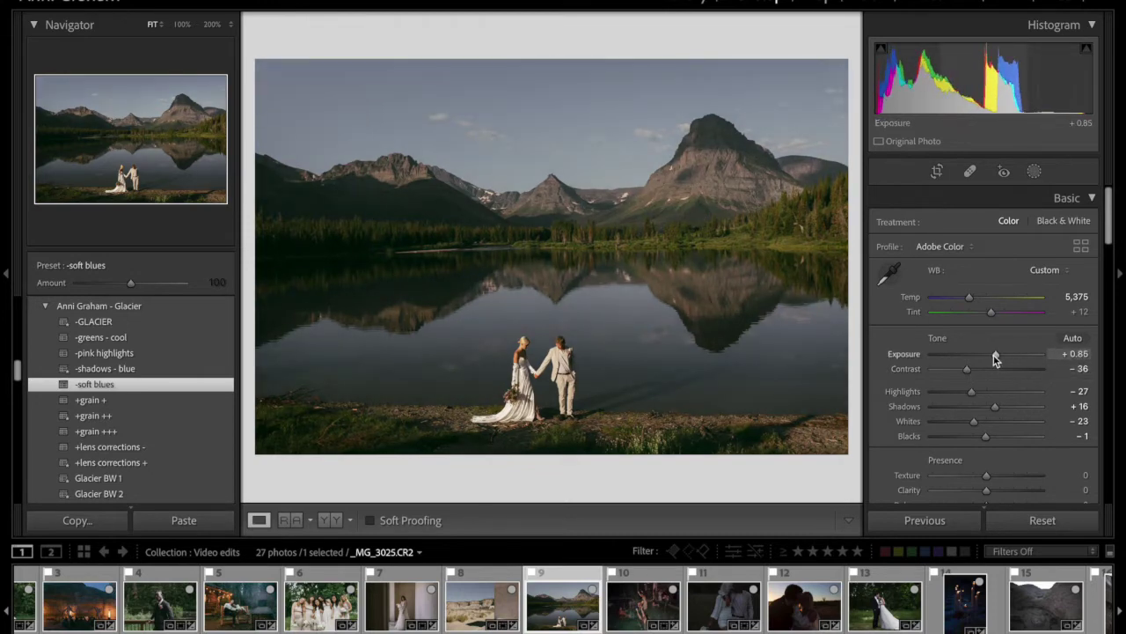
Step: Straighten the mountain lake photo with a slight crop rotation
{"action": "left_click", "coordinate": [937, 171]}
{"action": "left_click_drag", "start_coordinate": [869, 443], "coordinate": [849, 477]}
{"action": "key", "text": "Return"}
Step: Go to the night pool party photo, apply the -GLACIER and -shadows - blue presets, and set contrast to about −5
{"action": "key", "text": "Right"}
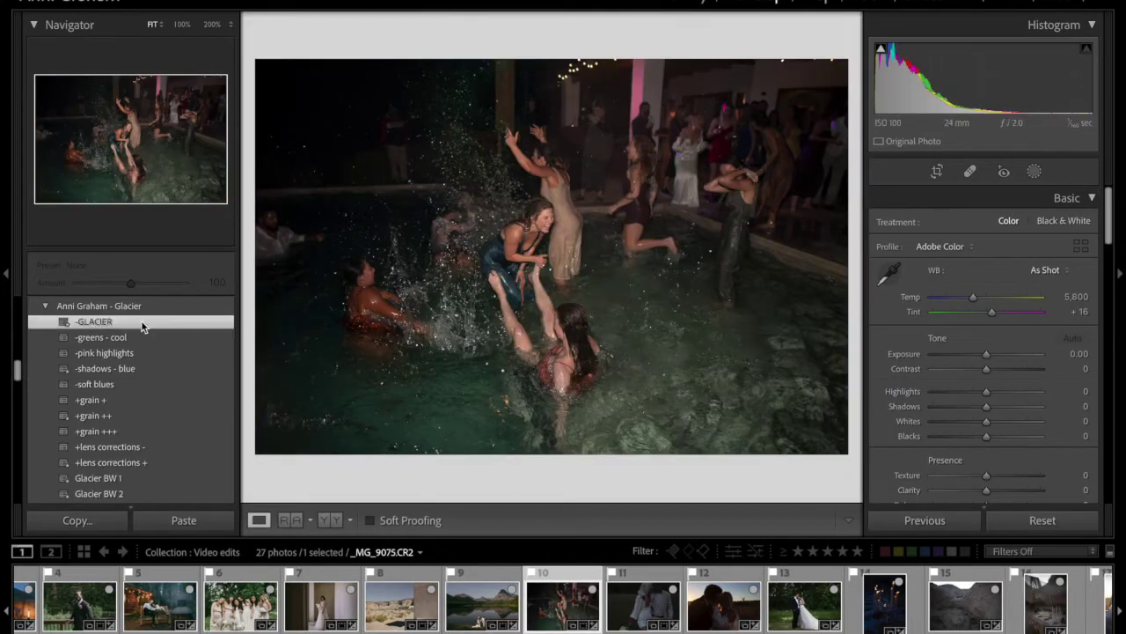
{"action": "left_click", "coordinate": [142, 326]}
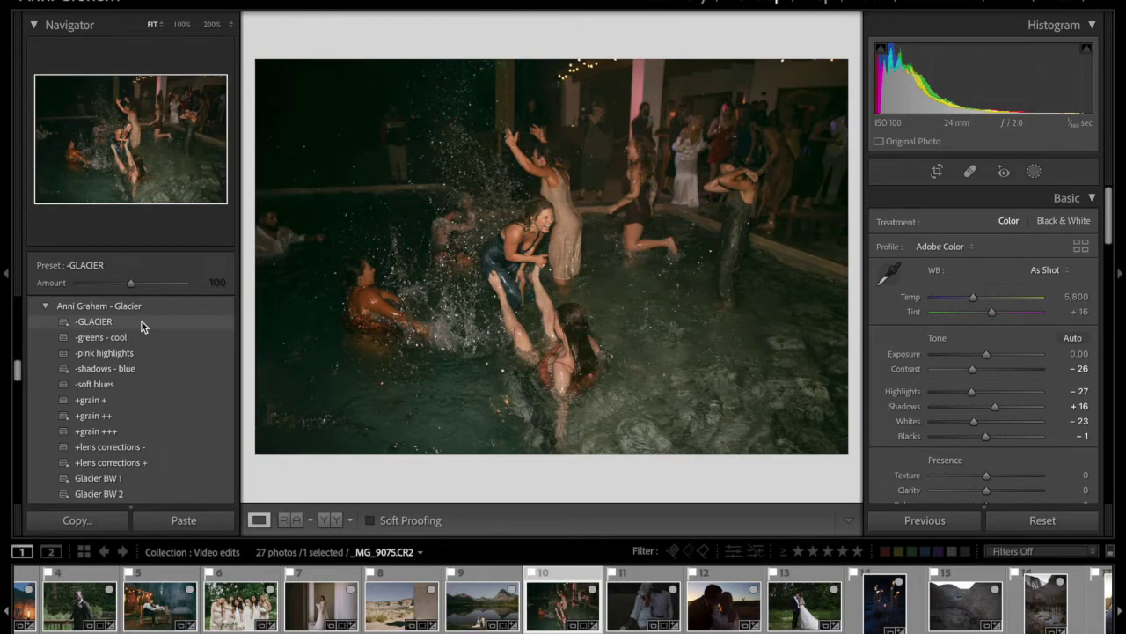
{"action": "left_click", "coordinate": [134, 370]}
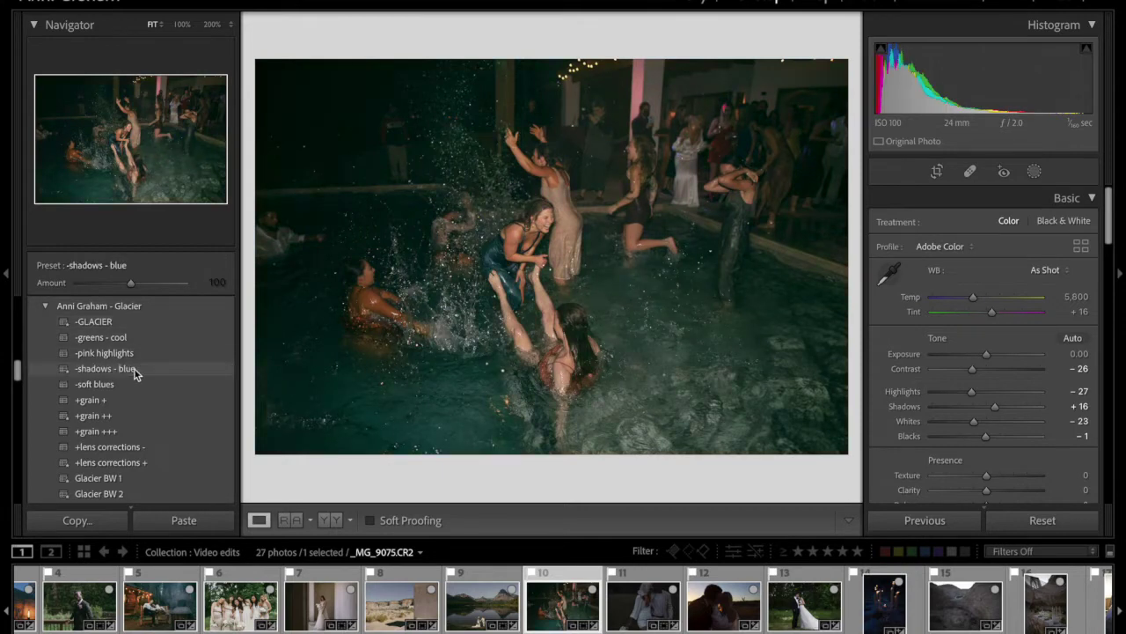
{"action": "left_click_drag", "start_coordinate": [988, 368], "coordinate": [985, 374]}
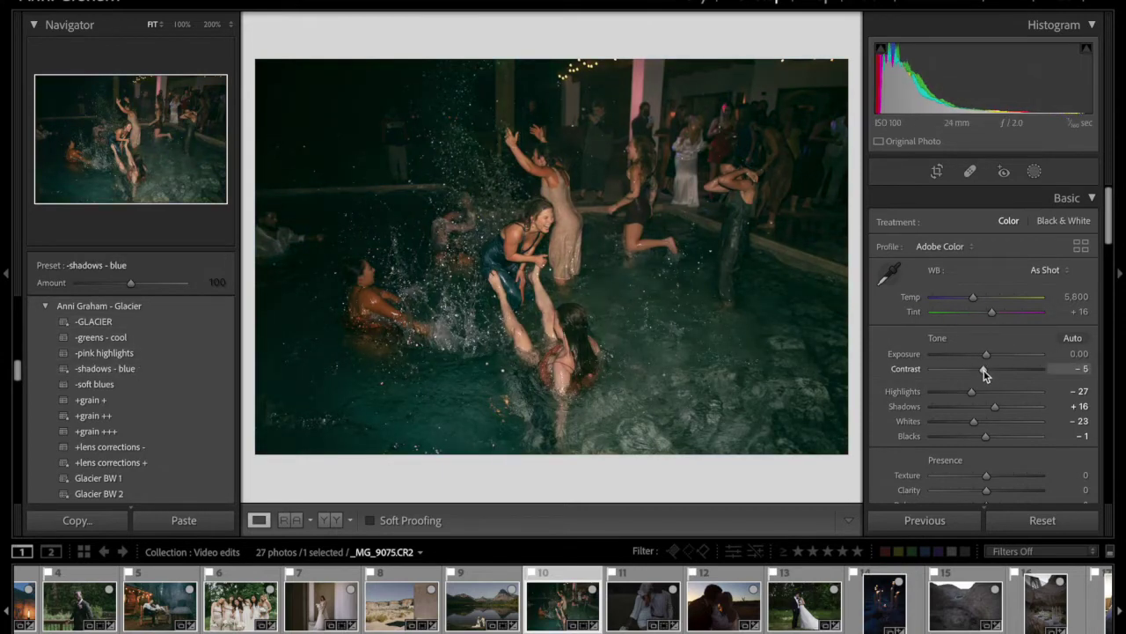
Step: Go to the meadow couple photo, apply the Glacier BW 2 preset and set exposure to about +1.75
{"action": "key", "text": "Right"}
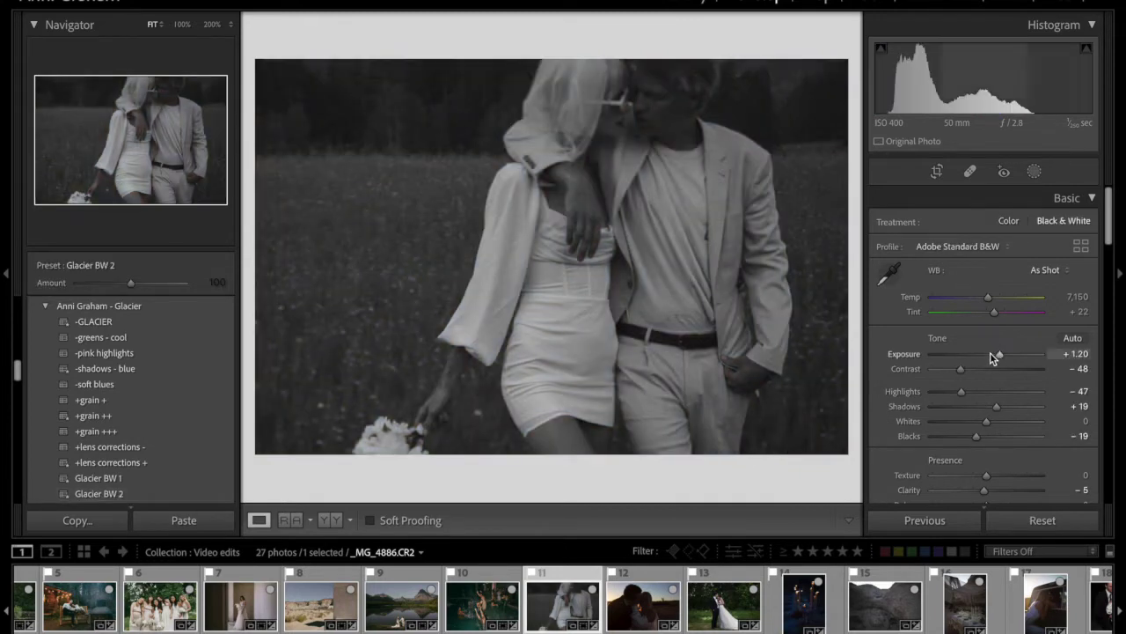
{"action": "left_click_drag", "start_coordinate": [992, 355], "coordinate": [1007, 355]}
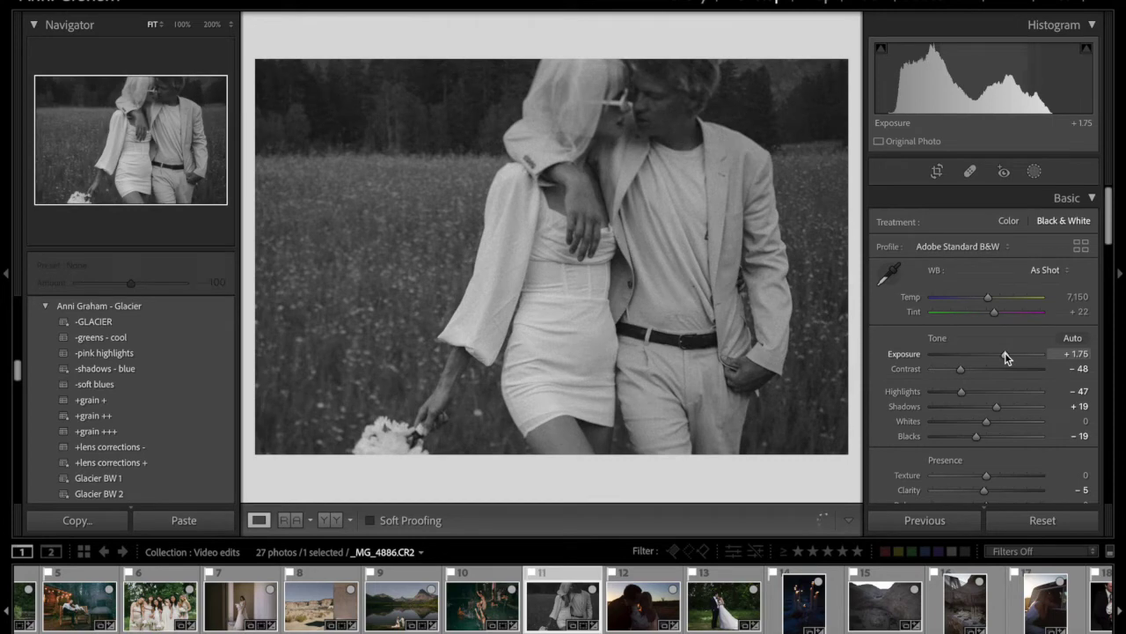
Step: Edit the sunset cactus couple photo with -GLACIER and +lens corrections +, temperature 5,024, tint +19, exposure +1.80 and contrast −37
{"action": "key", "text": "Right"}
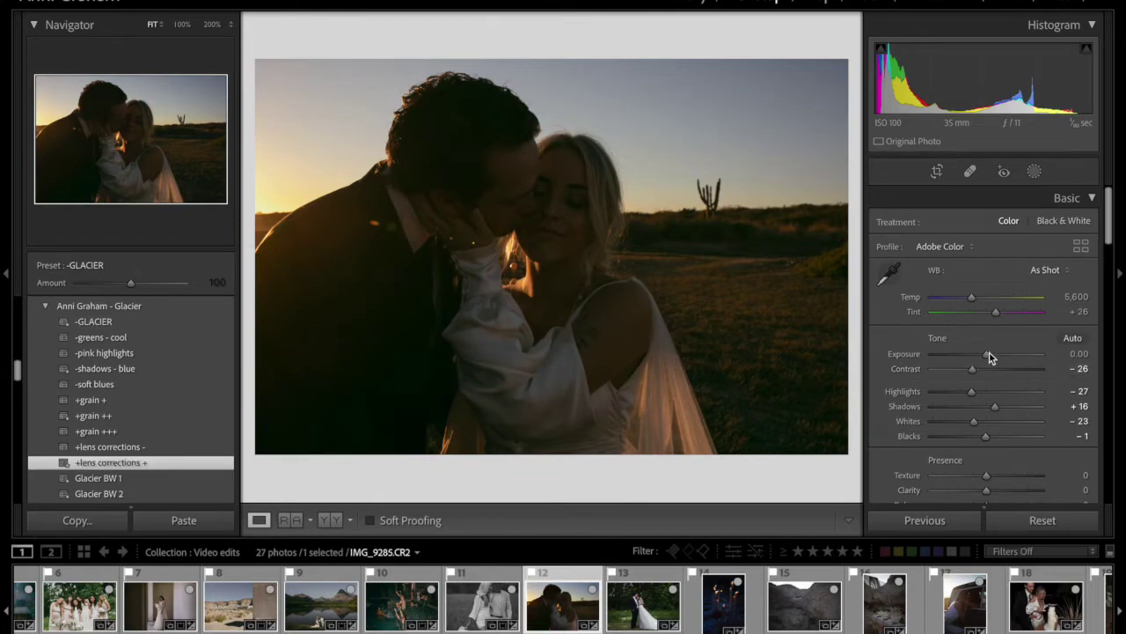
{"action": "left_click_drag", "start_coordinate": [1001, 353], "coordinate": [1009, 355]}
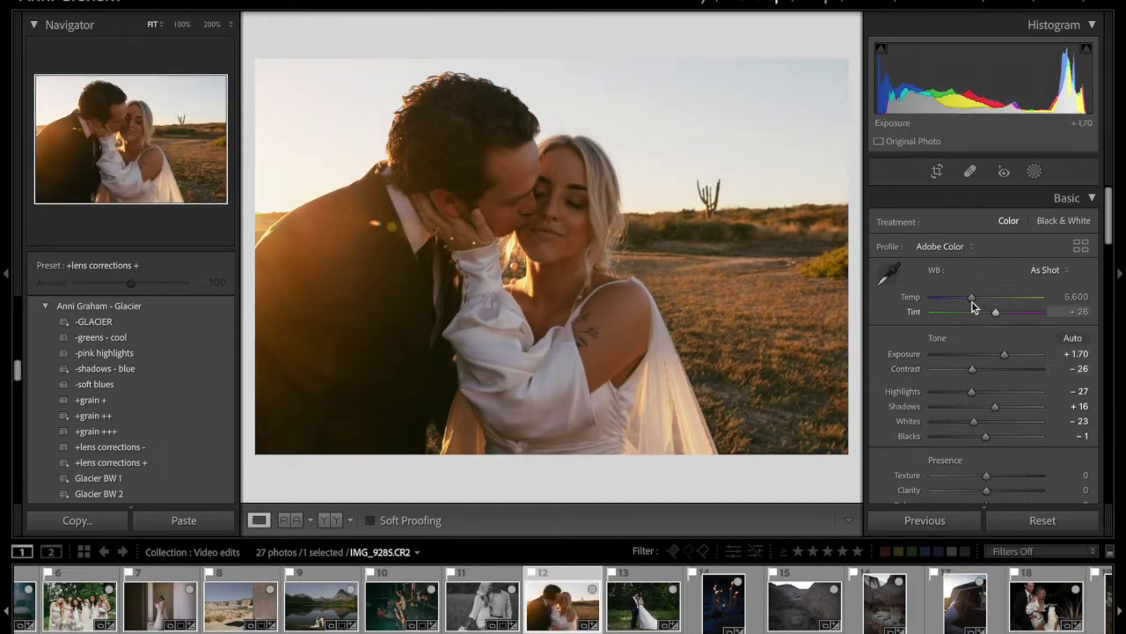
{"action": "left_click_drag", "start_coordinate": [994, 317], "coordinate": [967, 300]}
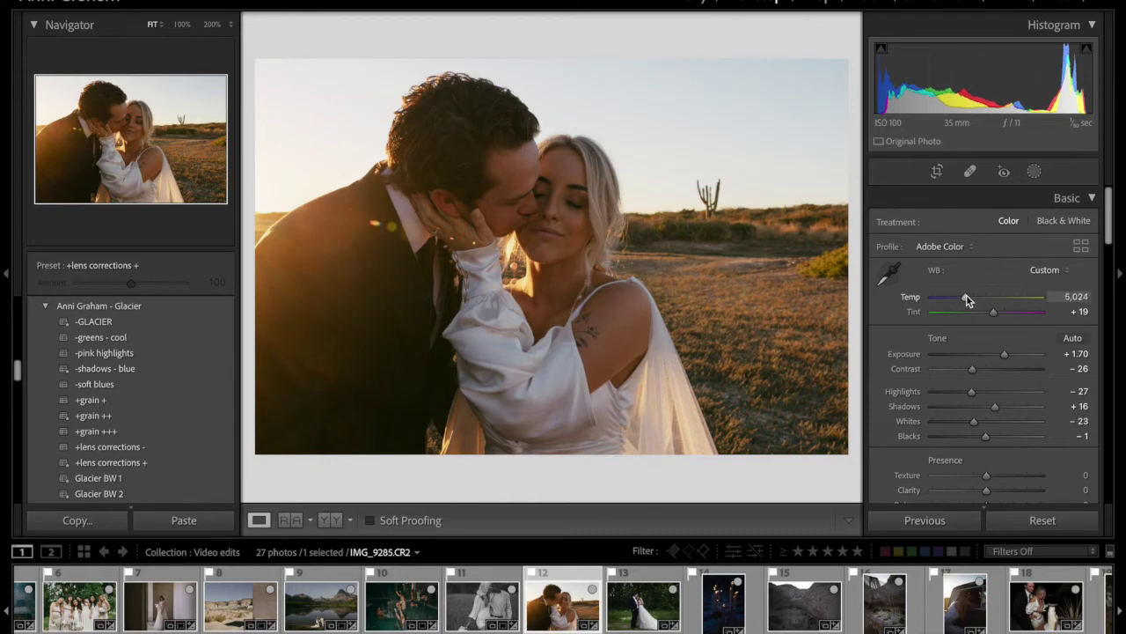
{"action": "left_click_drag", "start_coordinate": [1004, 353], "coordinate": [1005, 356]}
Step: Crop the sunset photo tighter around the couple and shift its tint slightly toward green
{"action": "left_click", "coordinate": [937, 170]}
{"action": "left_click_drag", "start_coordinate": [842, 268], "coordinate": [810, 272]}
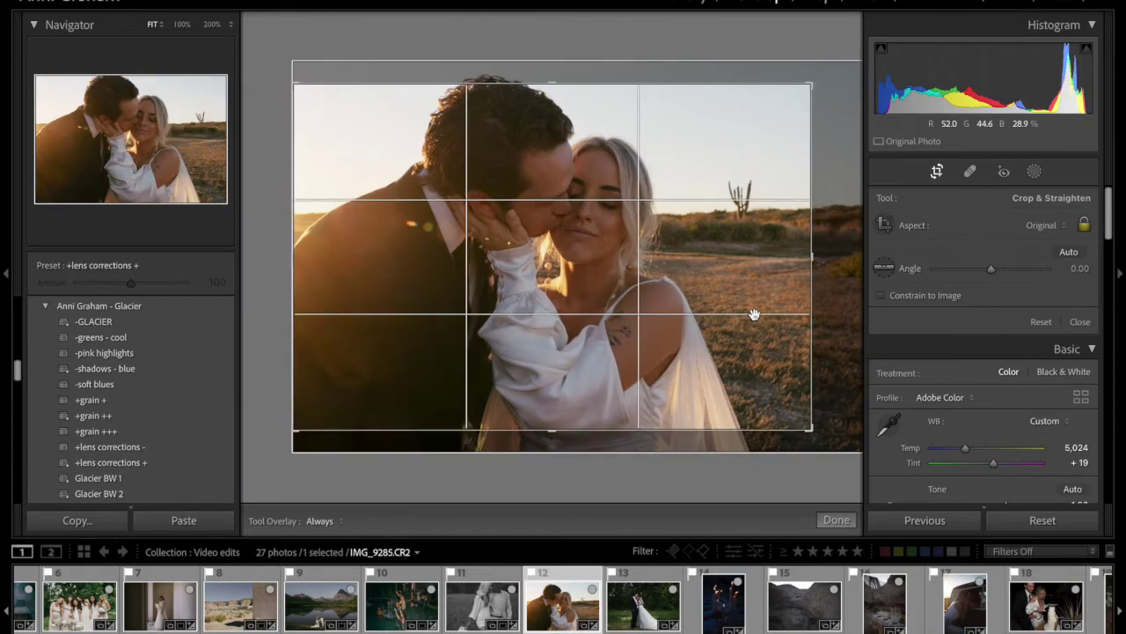
{"action": "left_click_drag", "start_coordinate": [752, 312], "coordinate": [754, 301]}
{"action": "key", "text": "Return"}
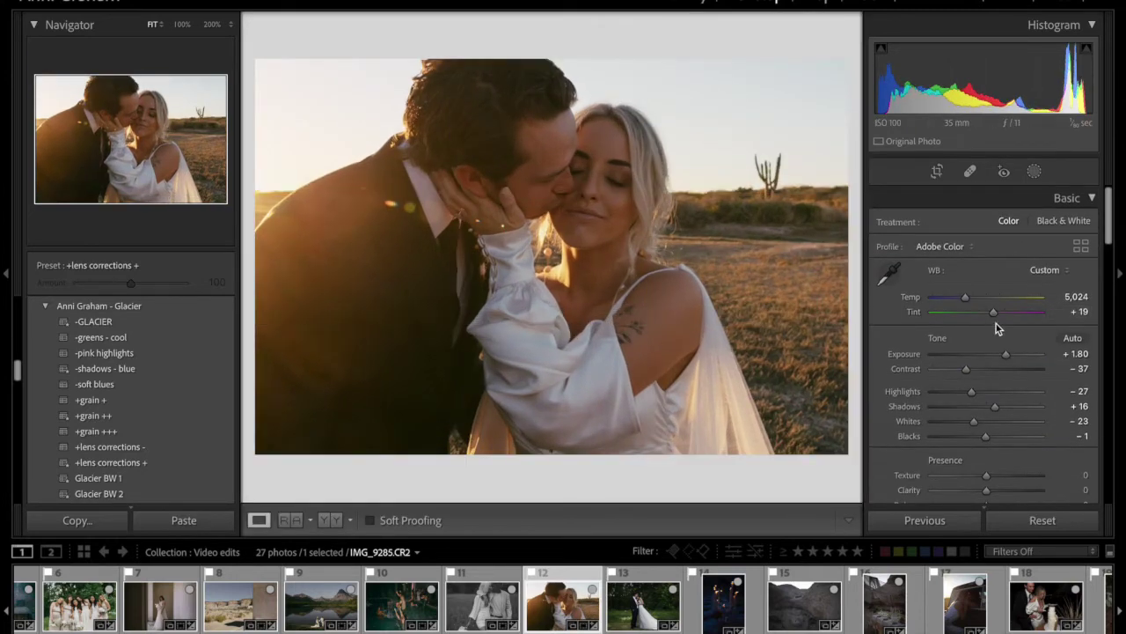
{"action": "left_click_drag", "start_coordinate": [993, 317], "coordinate": [991, 317]}
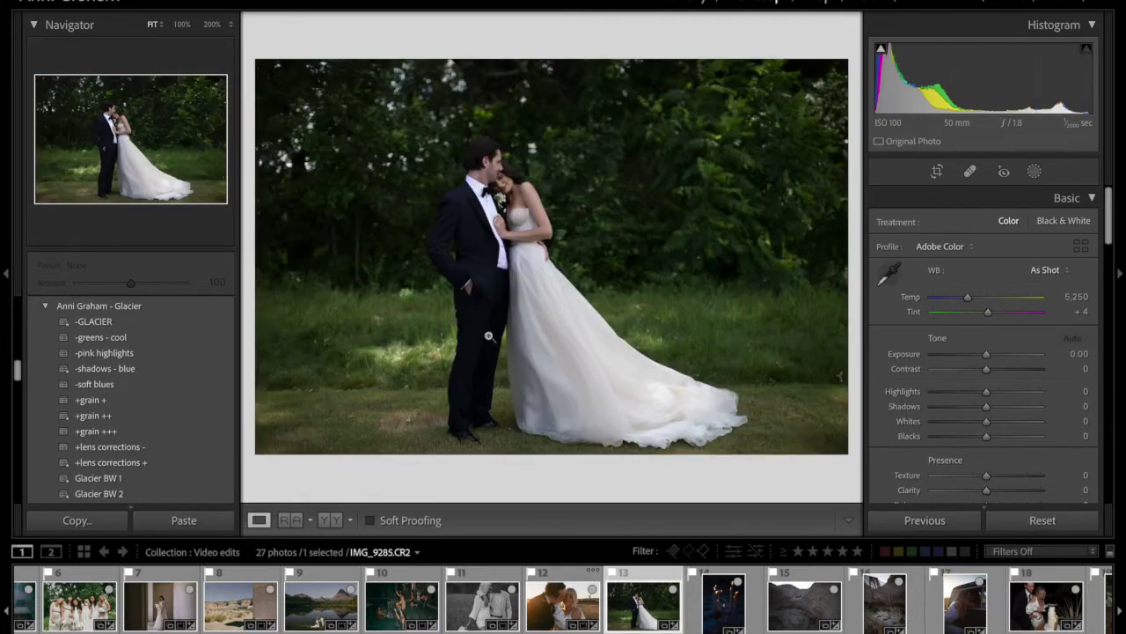
Step: Apply the -GLACIER, +lens corrections + and -greens - cool presets to the garden bride and groom photo, with exposure +0.35
{"action": "left_click", "coordinate": [136, 321]}
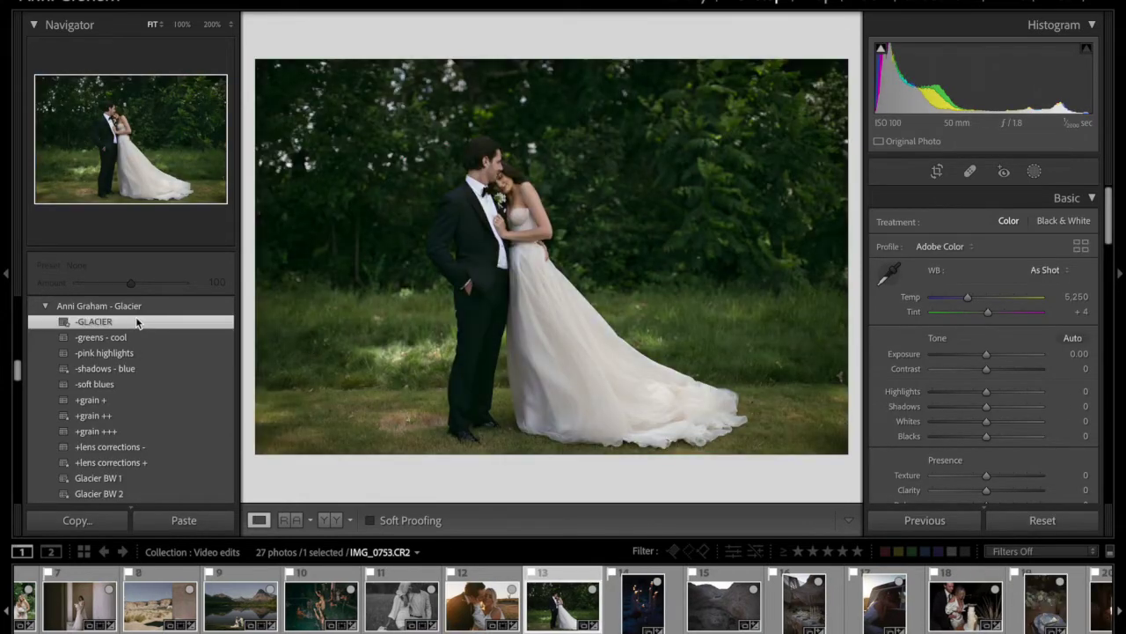
{"action": "left_click", "coordinate": [150, 463]}
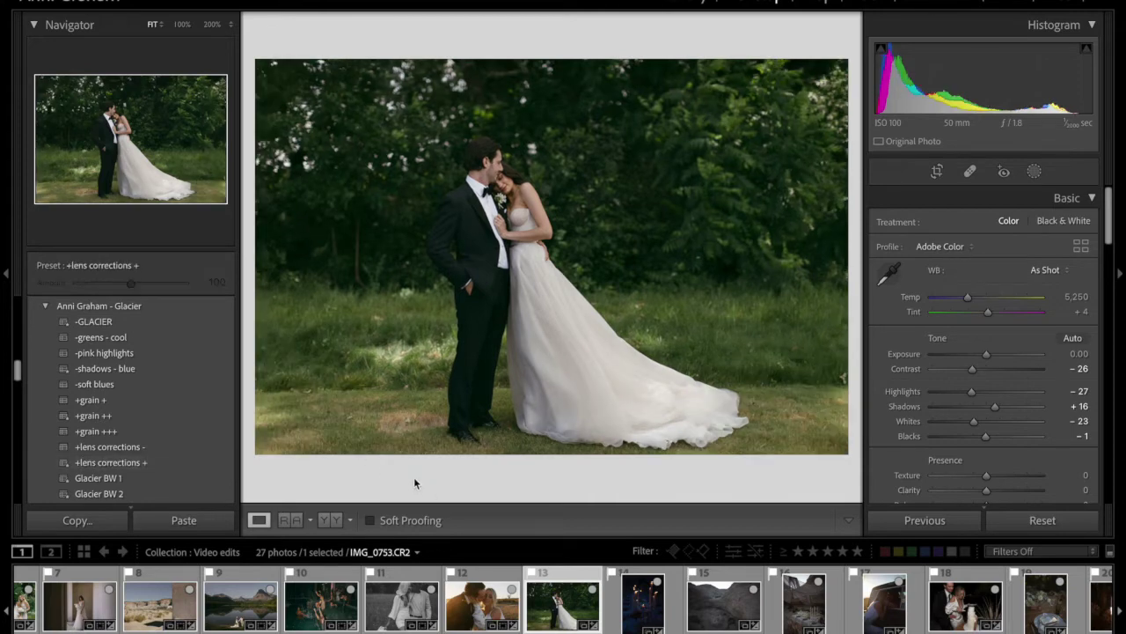
{"action": "left_click", "coordinate": [124, 338]}
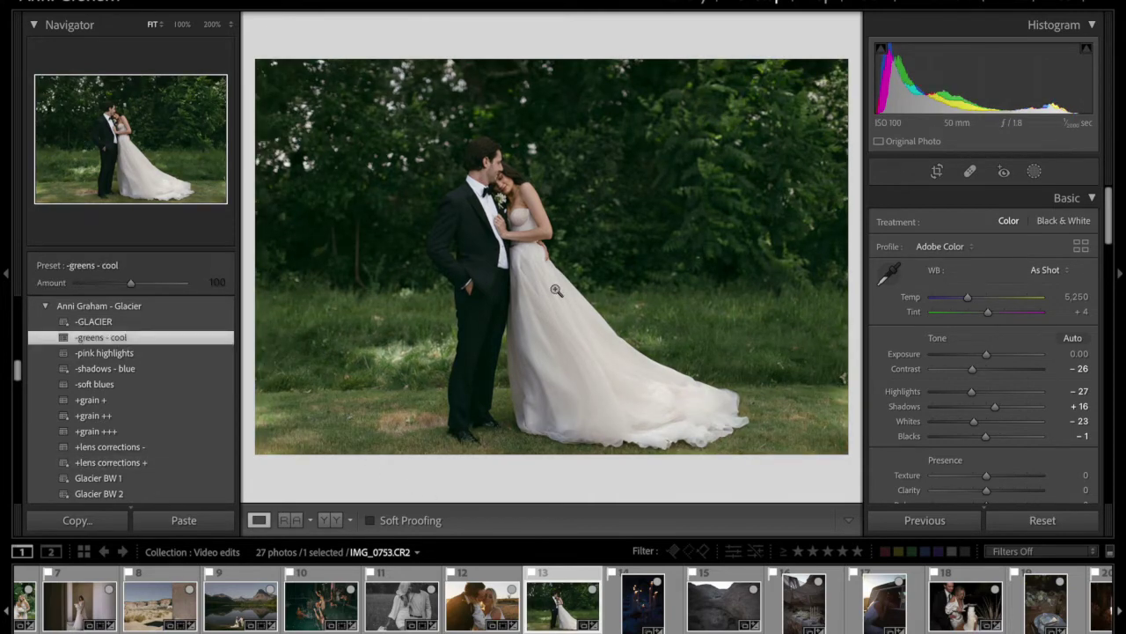
{"action": "left_click_drag", "start_coordinate": [987, 355], "coordinate": [992, 356]}
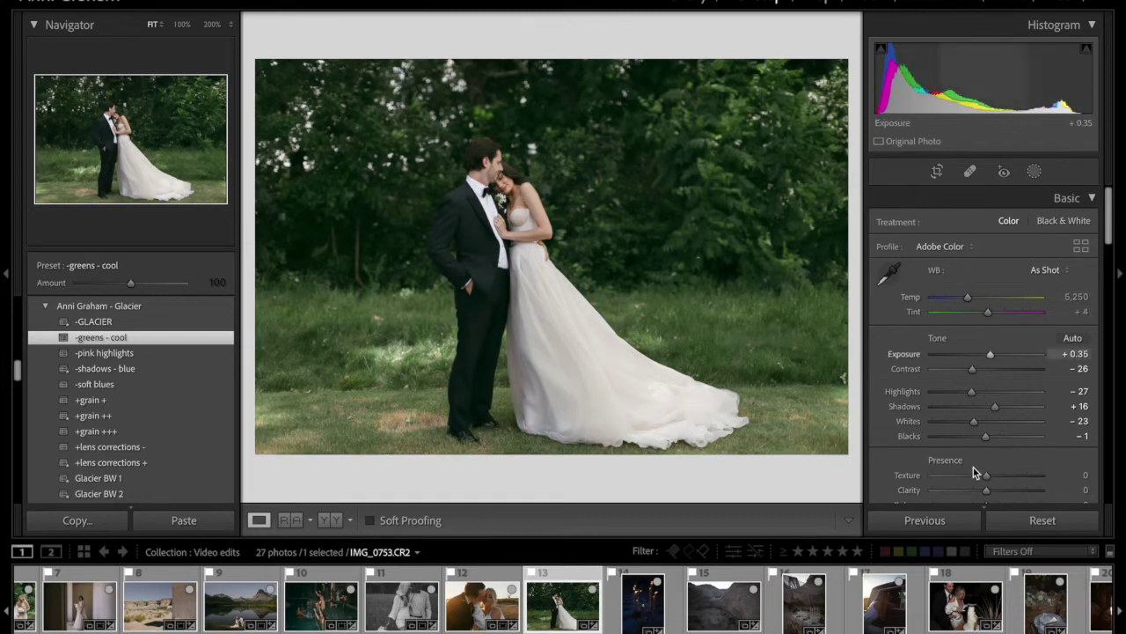
Step: Edit the dark candle photo with the -GLACIER and -shadows - blue presets, exposure +0.90 and temperature about 3,627
{"action": "key", "text": "Right"}
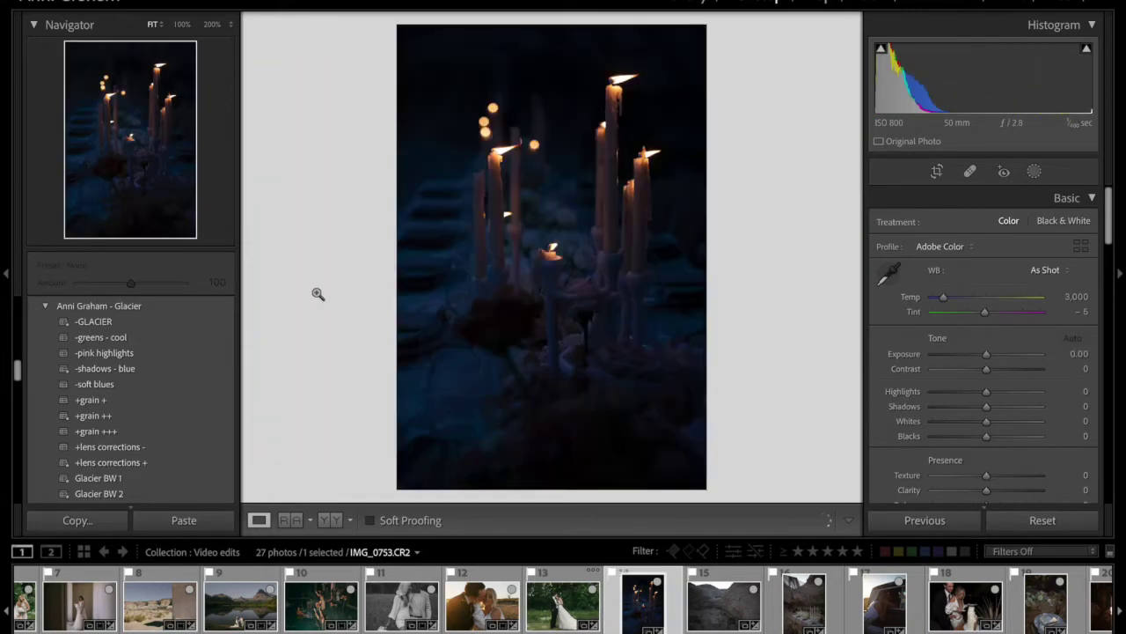
{"action": "left_click", "coordinate": [139, 323]}
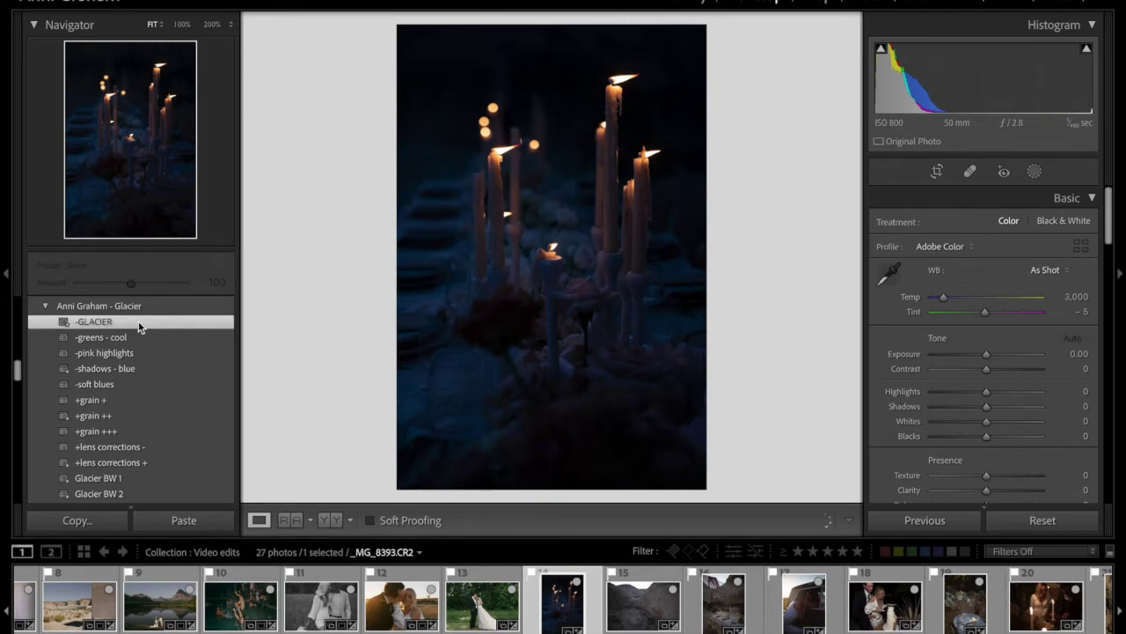
{"action": "left_click_drag", "start_coordinate": [986, 354], "coordinate": [996, 355]}
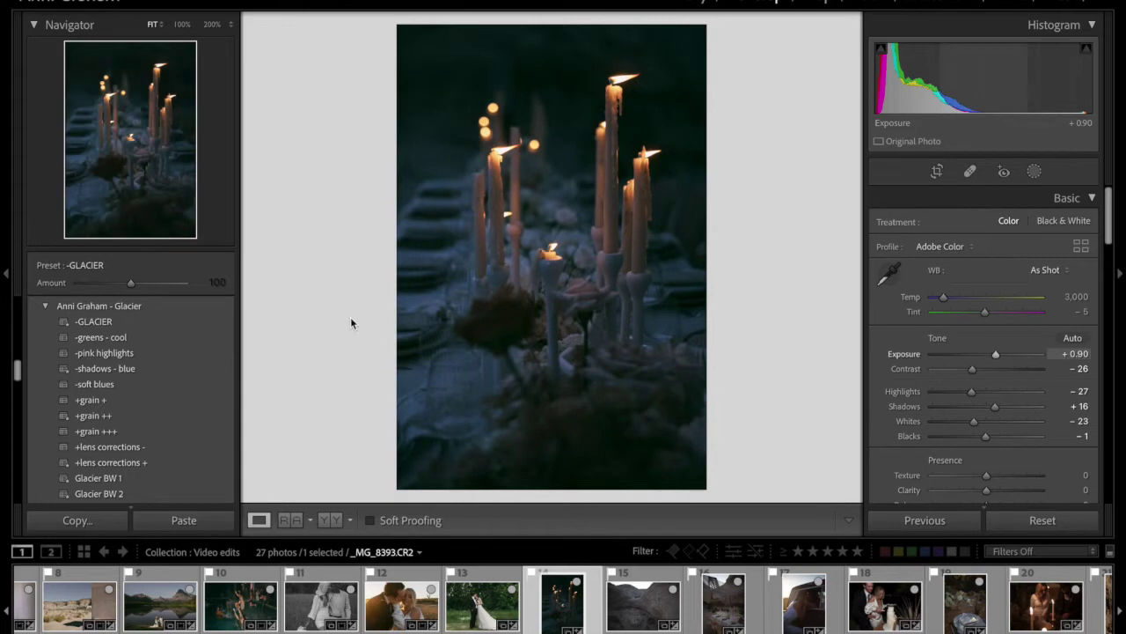
{"action": "left_click", "coordinate": [157, 370]}
{"action": "left_click_drag", "start_coordinate": [947, 302], "coordinate": [951, 303]}
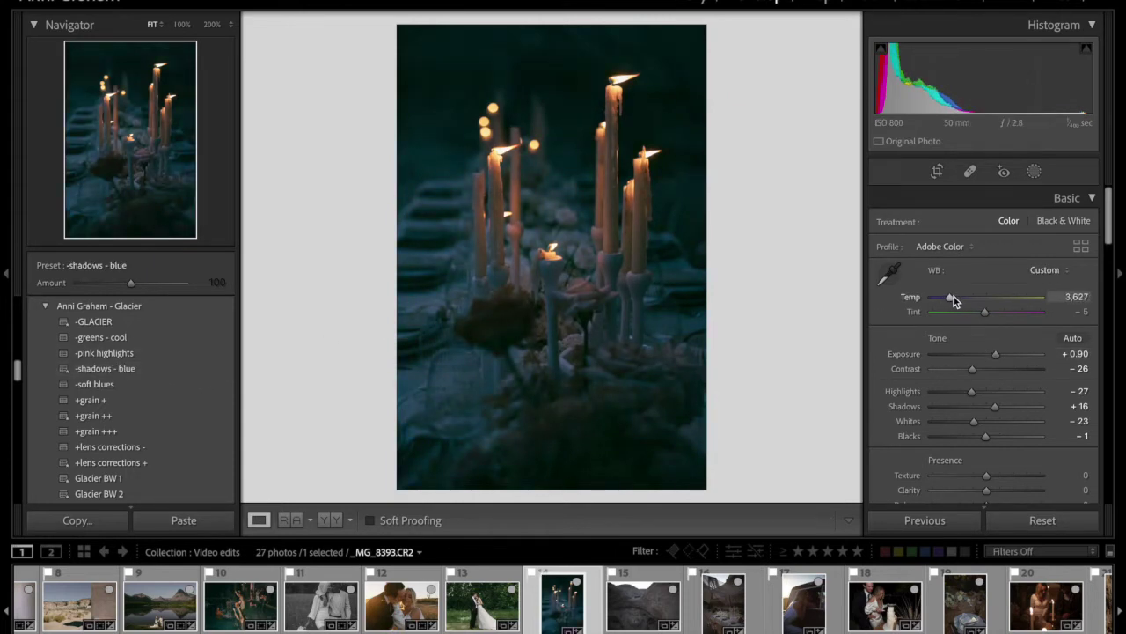
Step: Go to the canyon dinner table photo, apply -GLACIER and +lens corrections +, and set blacks to −48 and exposure to +1.05
{"action": "key", "text": "Right"}
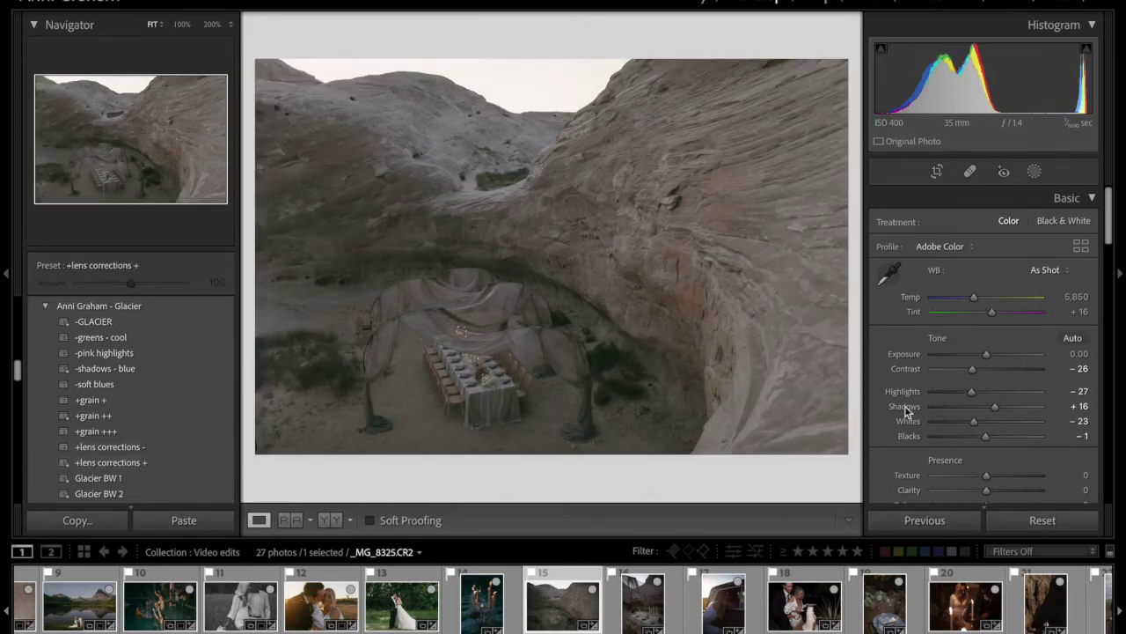
{"action": "left_click_drag", "start_coordinate": [988, 356], "coordinate": [996, 353]}
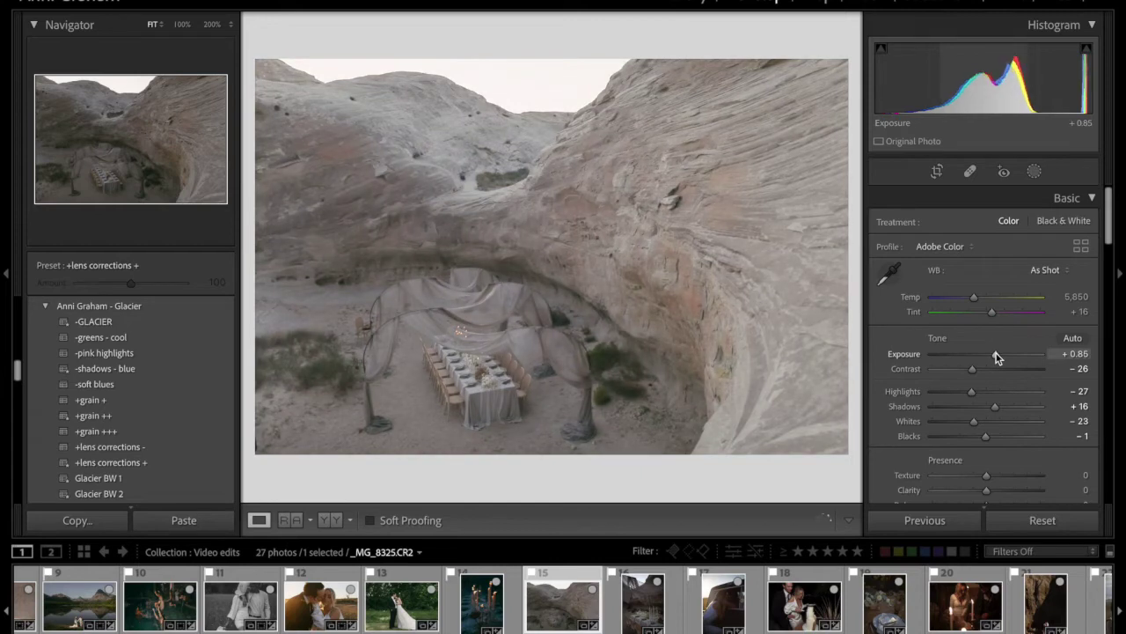
{"action": "left_click", "coordinate": [960, 437]}
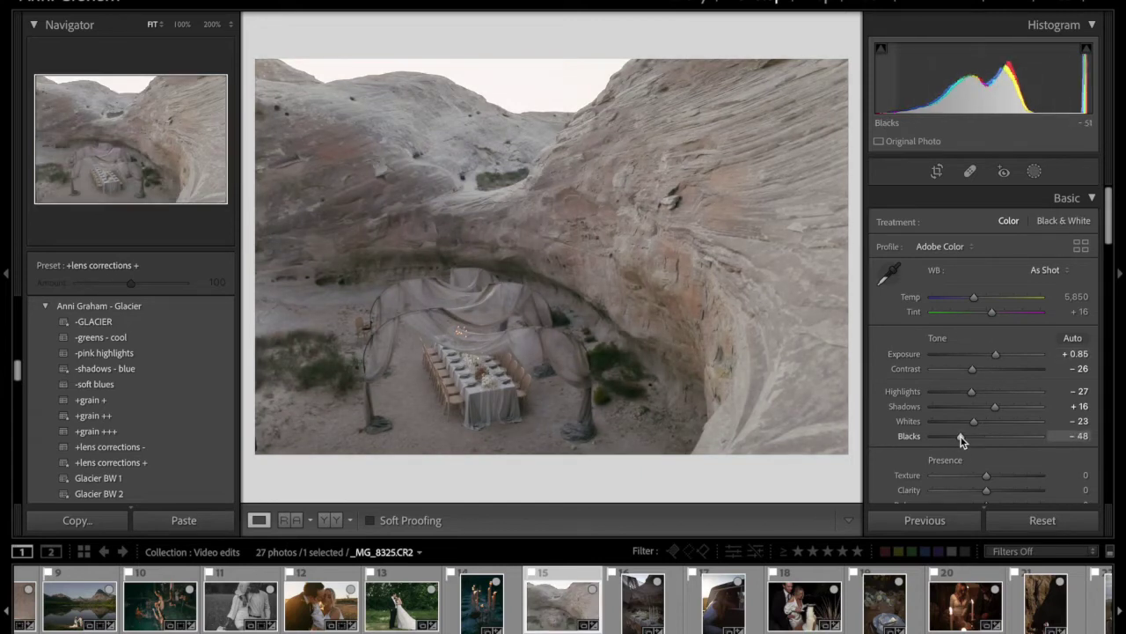
{"action": "left_click", "coordinate": [1001, 354]}
Step: Warm the canyon photo to temperature 6,545, apply the -pink highlights preset and set highlights to about −2
{"action": "left_click_drag", "start_coordinate": [980, 297], "coordinate": [981, 294]}
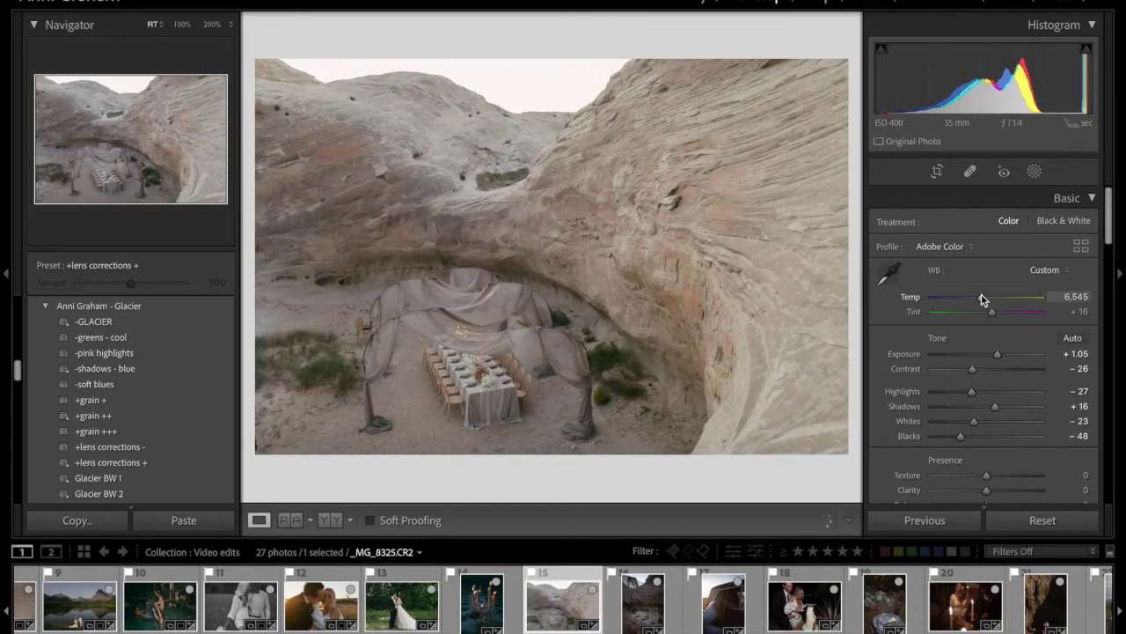
{"action": "left_click", "coordinate": [190, 352]}
{"action": "left_click_drag", "start_coordinate": [972, 391], "coordinate": [986, 391]}
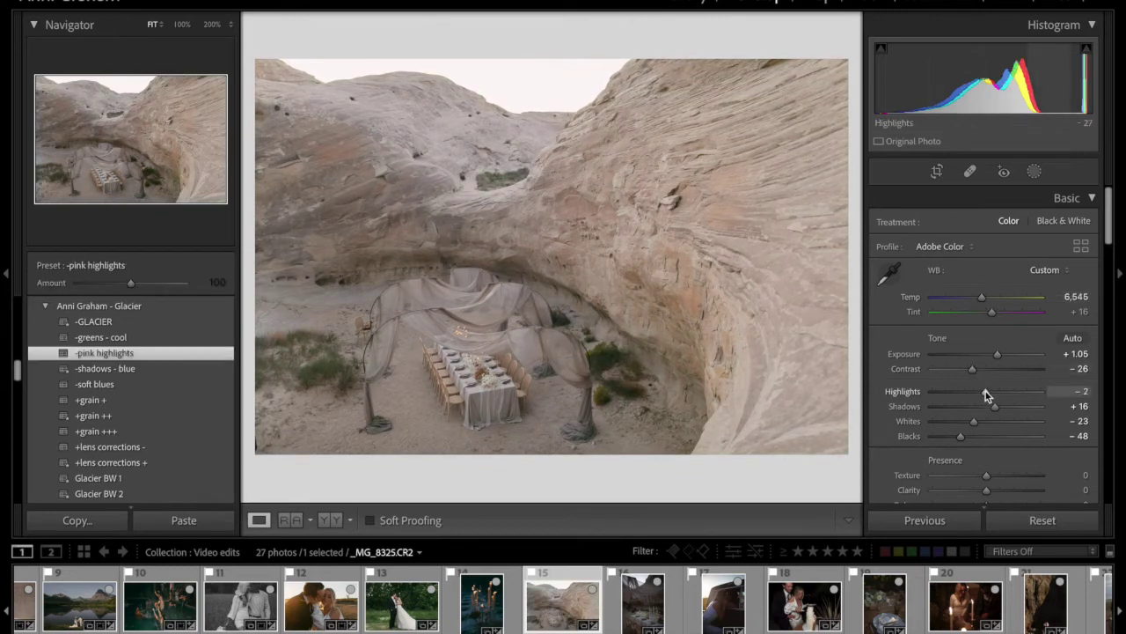
Step: Go to the vertical photo of the draped dinner table and apply the -GLACIER and +lens corrections + presets
{"action": "key", "text": "Right"}
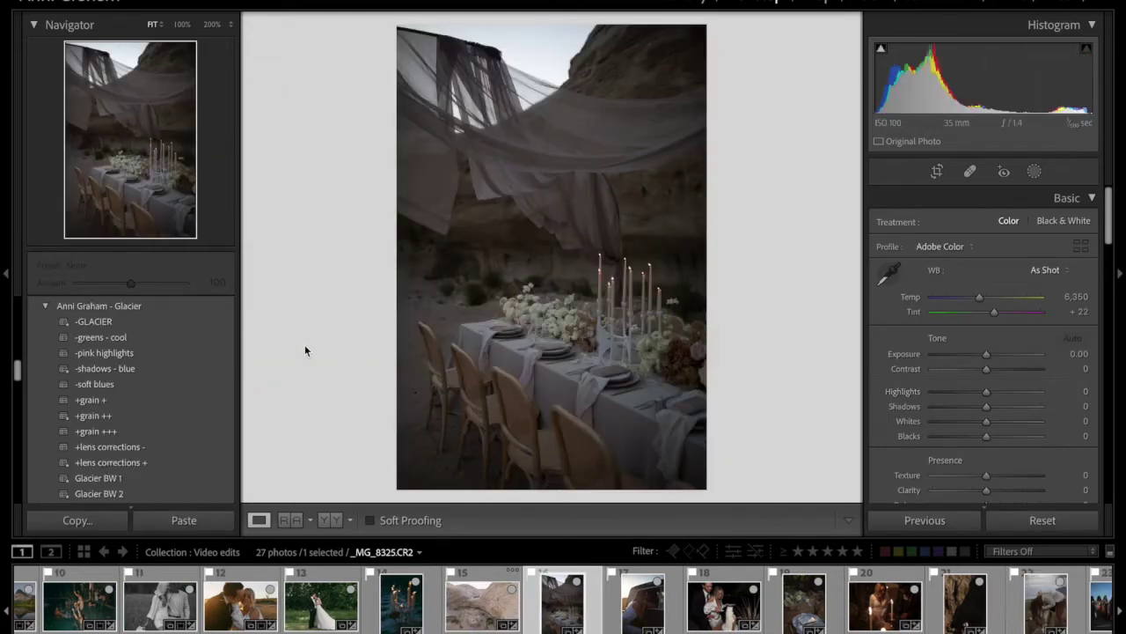
{"action": "left_click", "coordinate": [160, 327]}
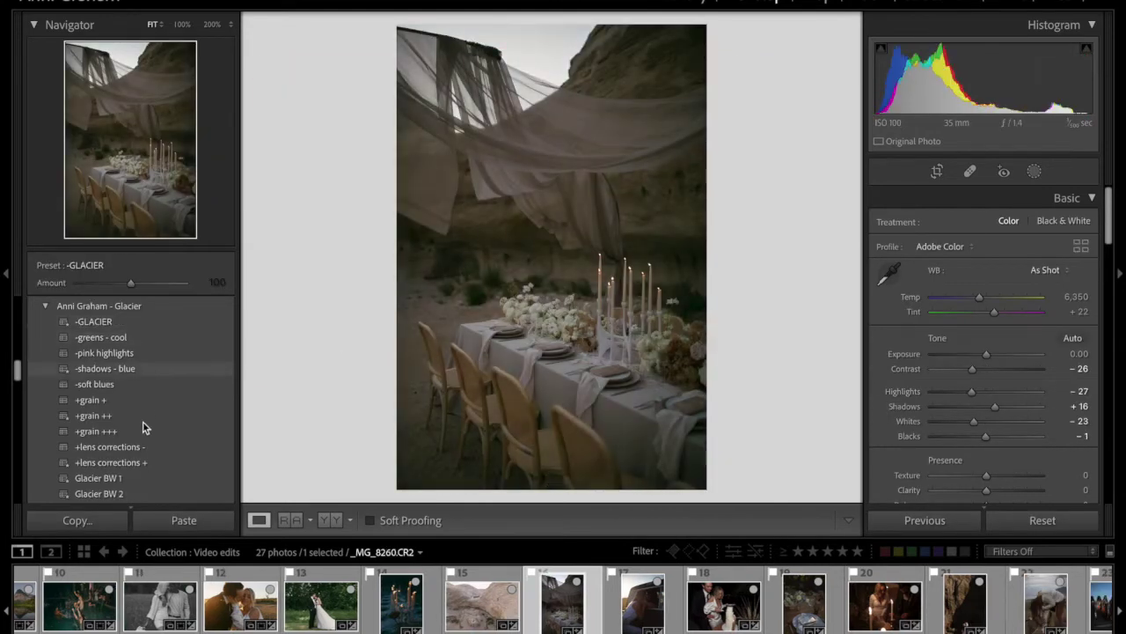
{"action": "left_click", "coordinate": [149, 462]}
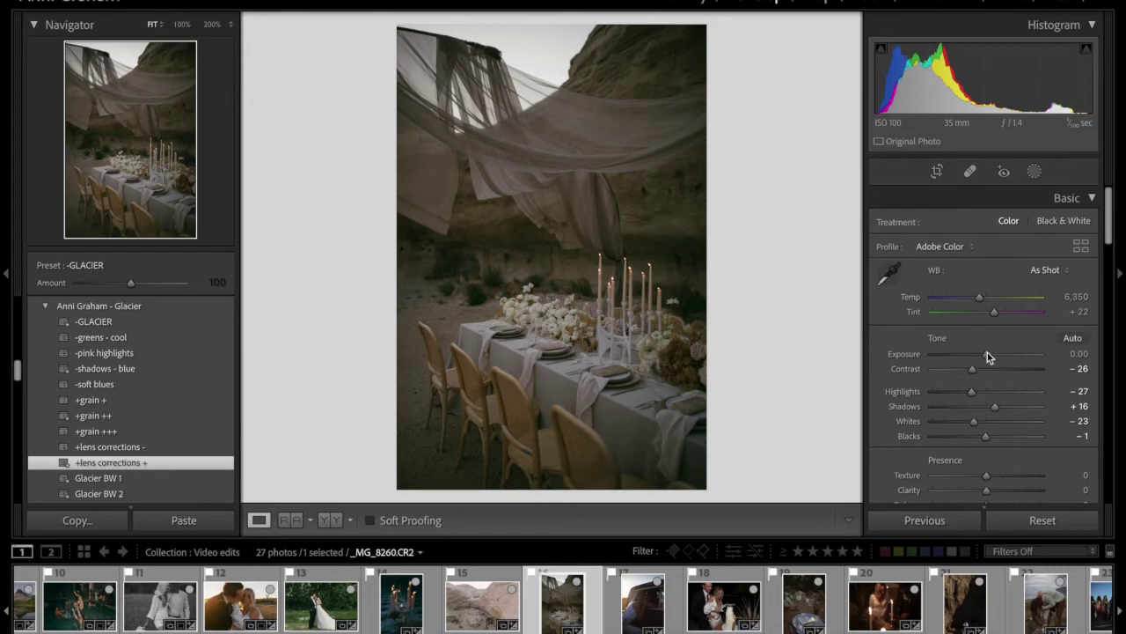
Step: Finish the draped table photo with -pink highlights, exposure +1.15, contrast −59, temperature 5,856 and tint +10
{"action": "left_click_drag", "start_coordinate": [994, 358], "coordinate": [997, 356]}
{"action": "left_click_drag", "start_coordinate": [978, 299], "coordinate": [990, 315]}
{"action": "left_click", "coordinate": [193, 354]}
{"action": "left_click_drag", "start_coordinate": [962, 376], "coordinate": [1000, 357]}
{"action": "left_click_drag", "start_coordinate": [972, 297], "coordinate": [973, 301]}
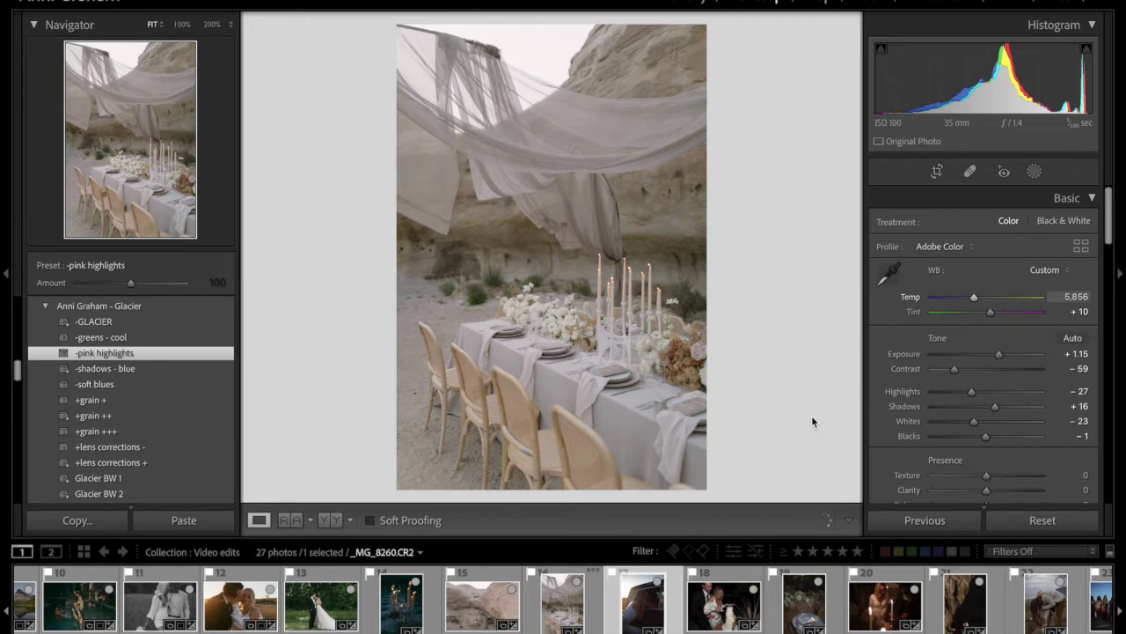
Step: Edit the photo of the couple kissing at the truck window with -GLACIER, +lens corrections + and +grain ++, exposure +0.65 and tint +5
{"action": "key", "text": "Right"}
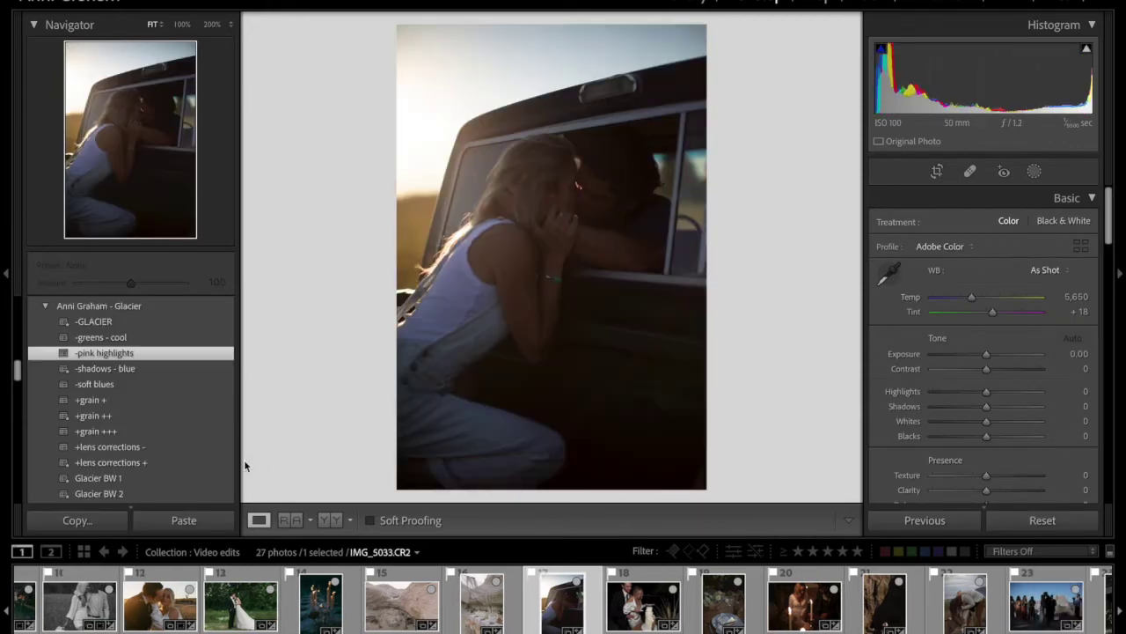
{"action": "left_click", "coordinate": [128, 322]}
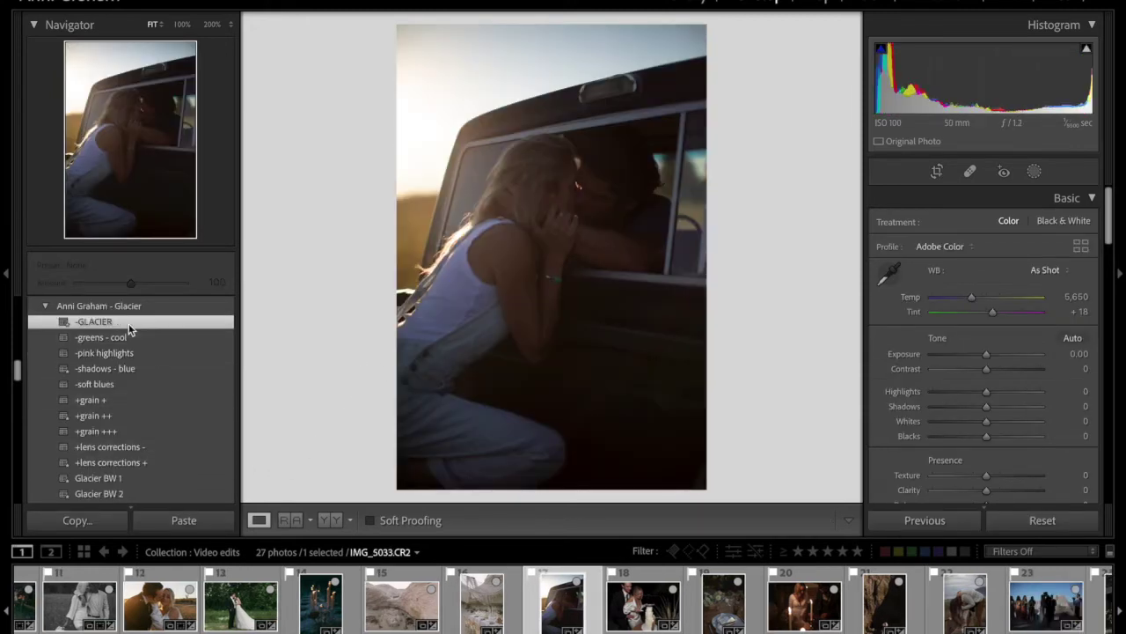
{"action": "left_click", "coordinate": [152, 464]}
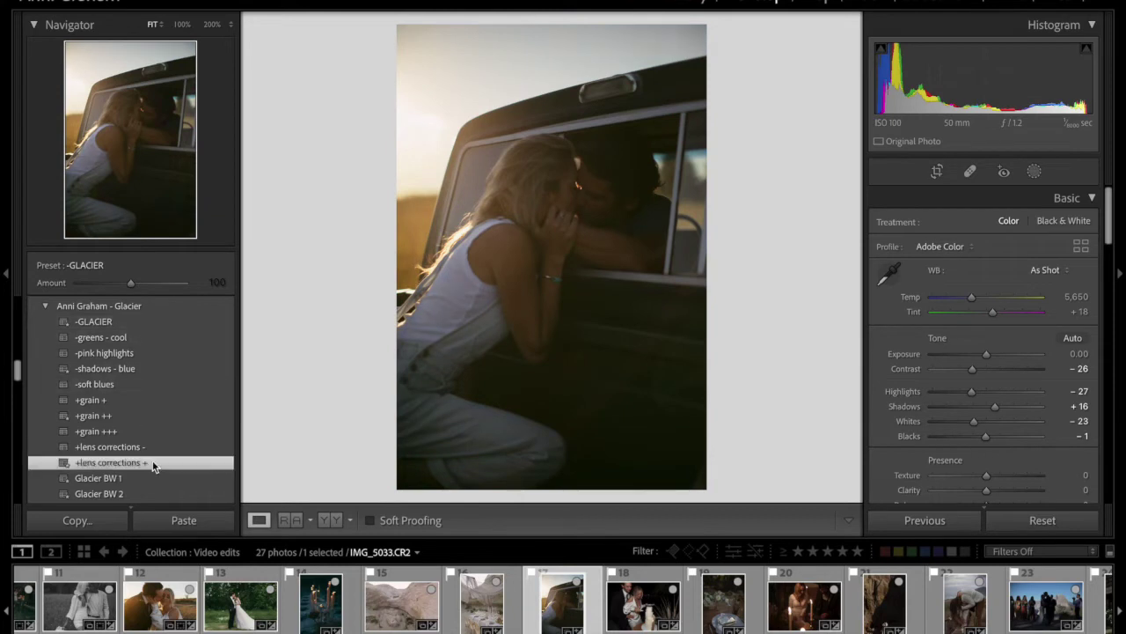
{"action": "left_click_drag", "start_coordinate": [985, 353], "coordinate": [992, 355]}
{"action": "left_click_drag", "start_coordinate": [992, 314], "coordinate": [990, 317]}
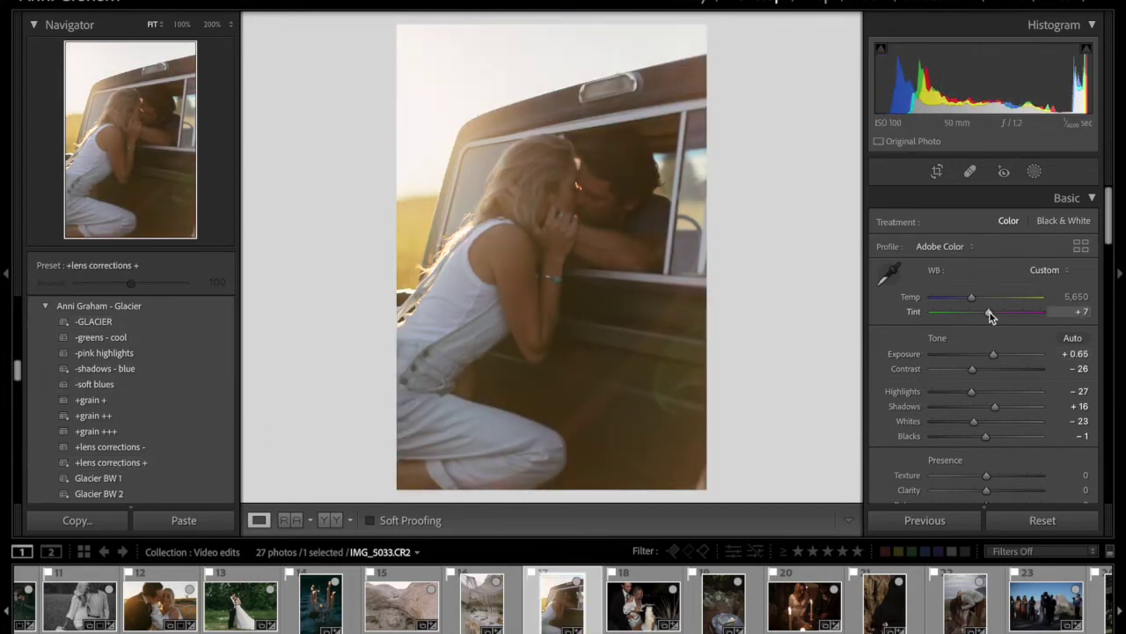
{"action": "left_click", "coordinate": [143, 417]}
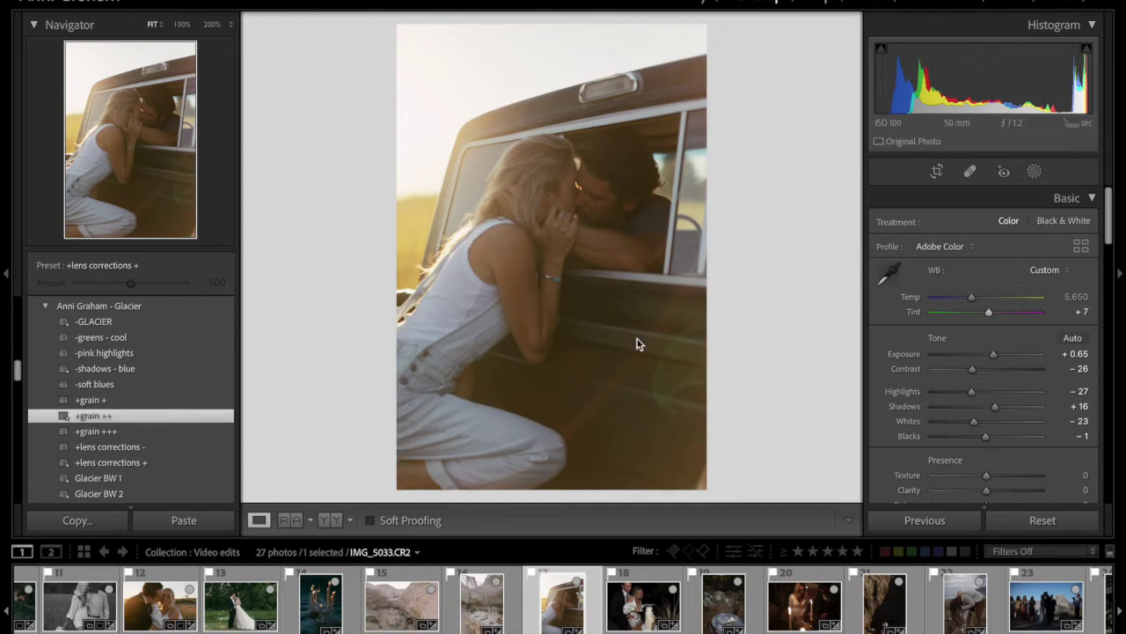
{"action": "left_click_drag", "start_coordinate": [986, 314], "coordinate": [989, 317]}
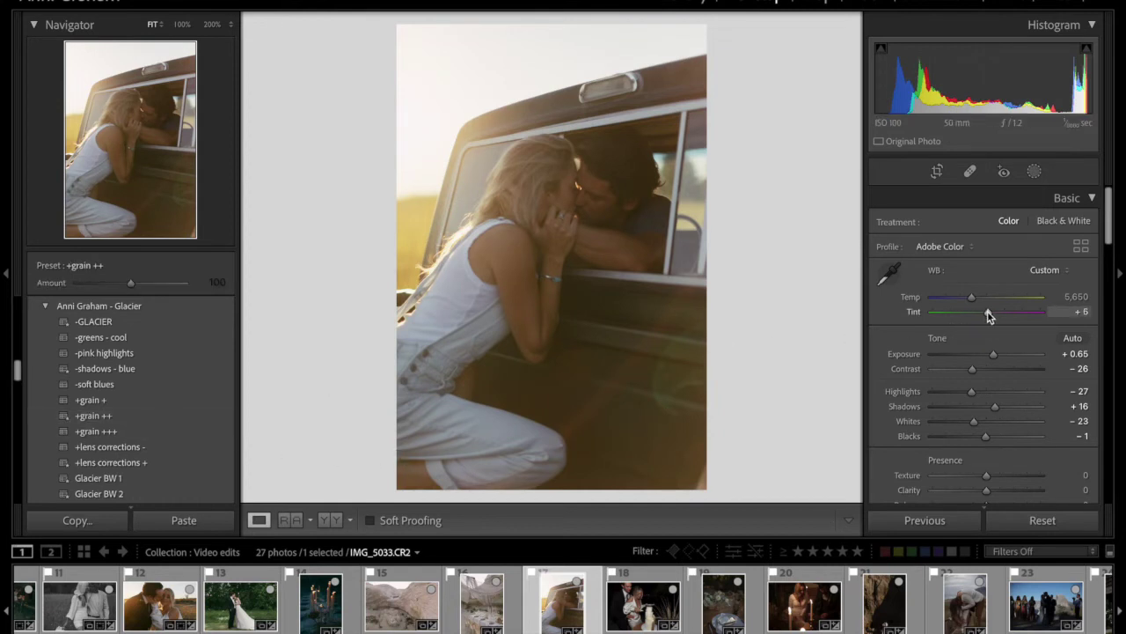
Step: Edit the night cake-cutting photo with -GLACIER, -shadows - blue and +grain ++, temperature 6,156 and exposure +0.65
{"action": "key", "text": "Right"}
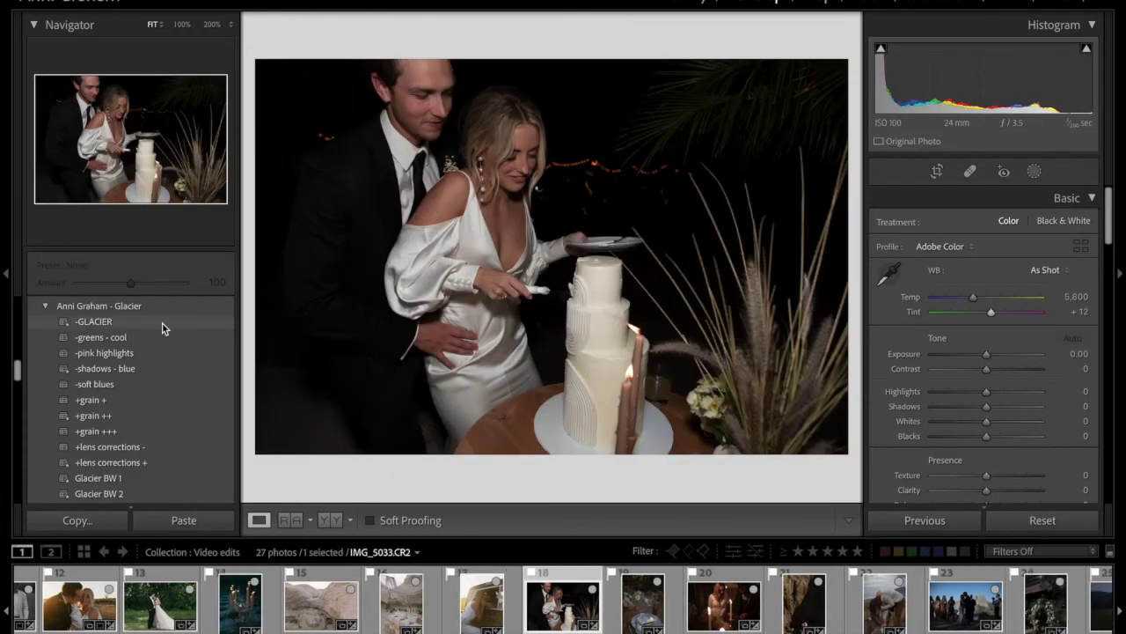
{"action": "left_click", "coordinate": [162, 322]}
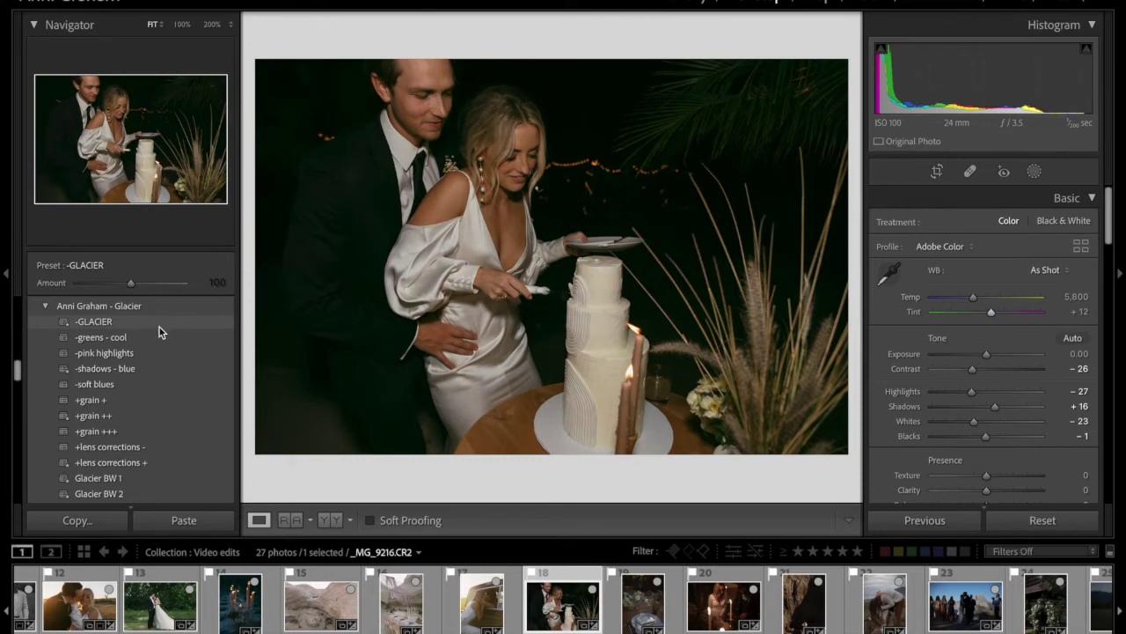
{"action": "left_click", "coordinate": [138, 370]}
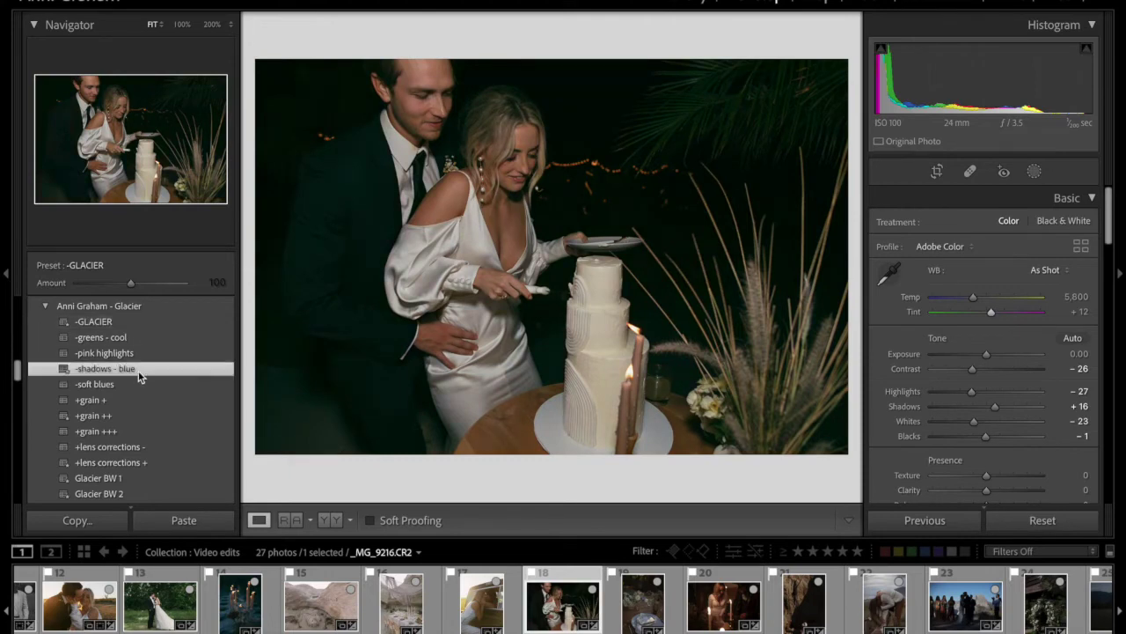
{"action": "left_click", "coordinate": [991, 357]}
{"action": "left_click", "coordinate": [980, 298]}
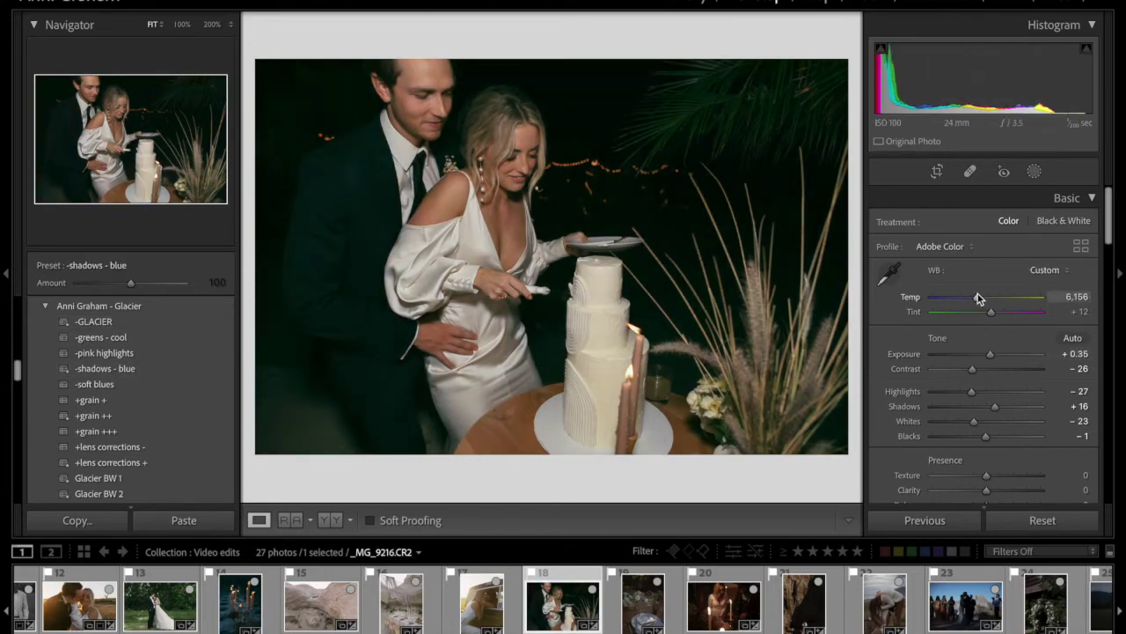
{"action": "left_click", "coordinate": [154, 415]}
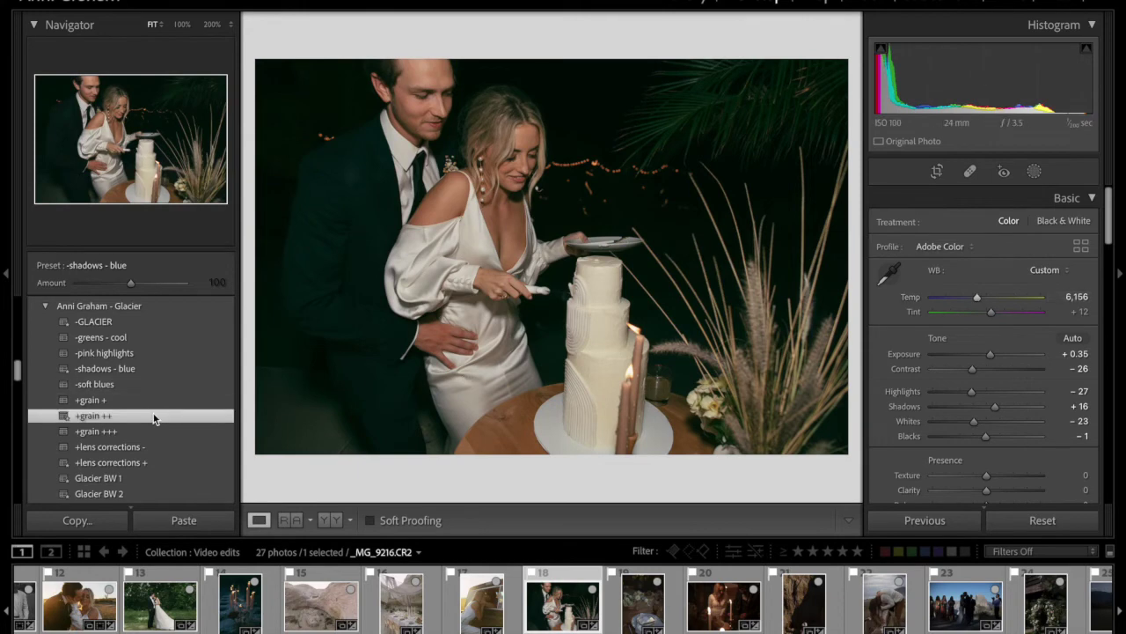
{"action": "left_click_drag", "start_coordinate": [991, 353], "coordinate": [996, 354]}
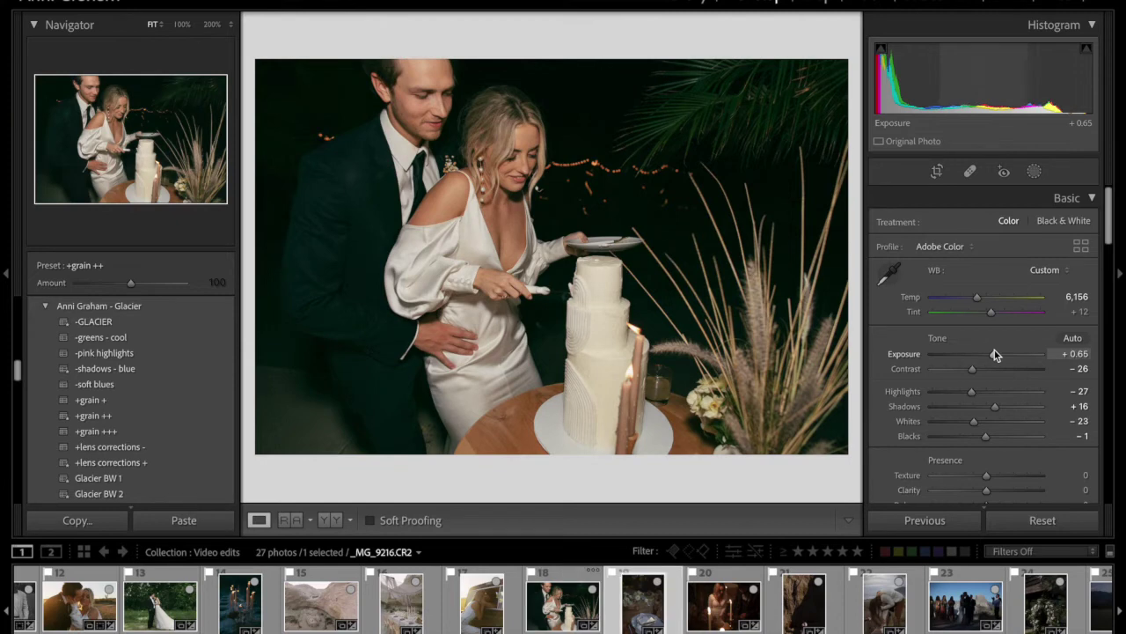
Step: Go to the place setting photo, apply +lens corrections + and -GLACIER, and set exposure to +0.90
{"action": "key", "text": "Right"}
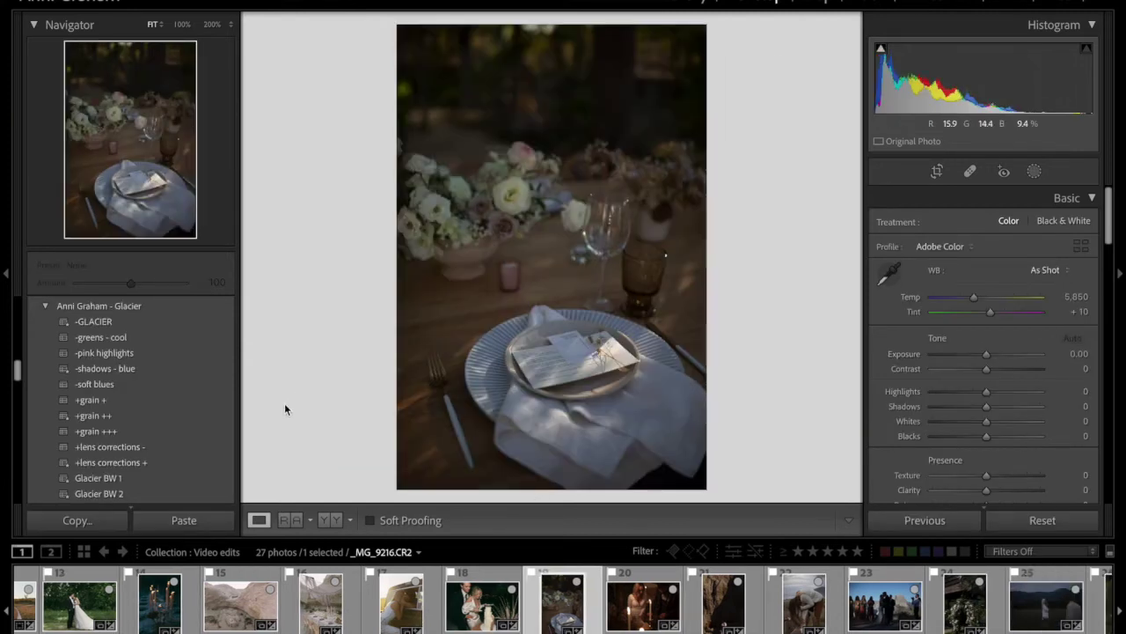
{"action": "left_click", "coordinate": [163, 463]}
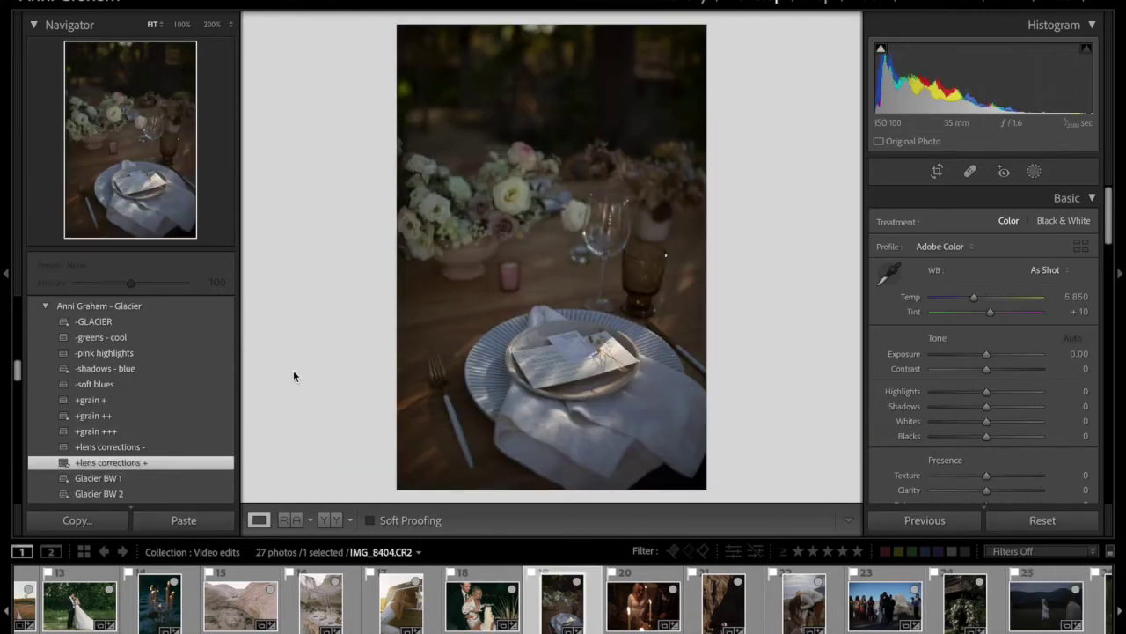
{"action": "left_click", "coordinate": [155, 321]}
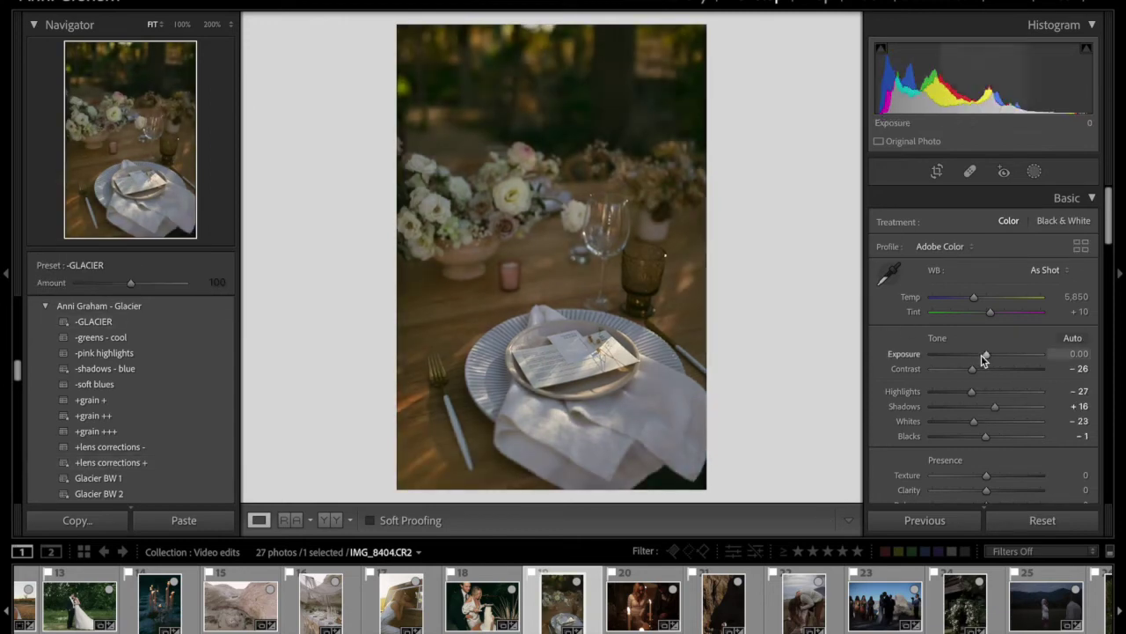
{"action": "left_click_drag", "start_coordinate": [983, 354], "coordinate": [996, 355]}
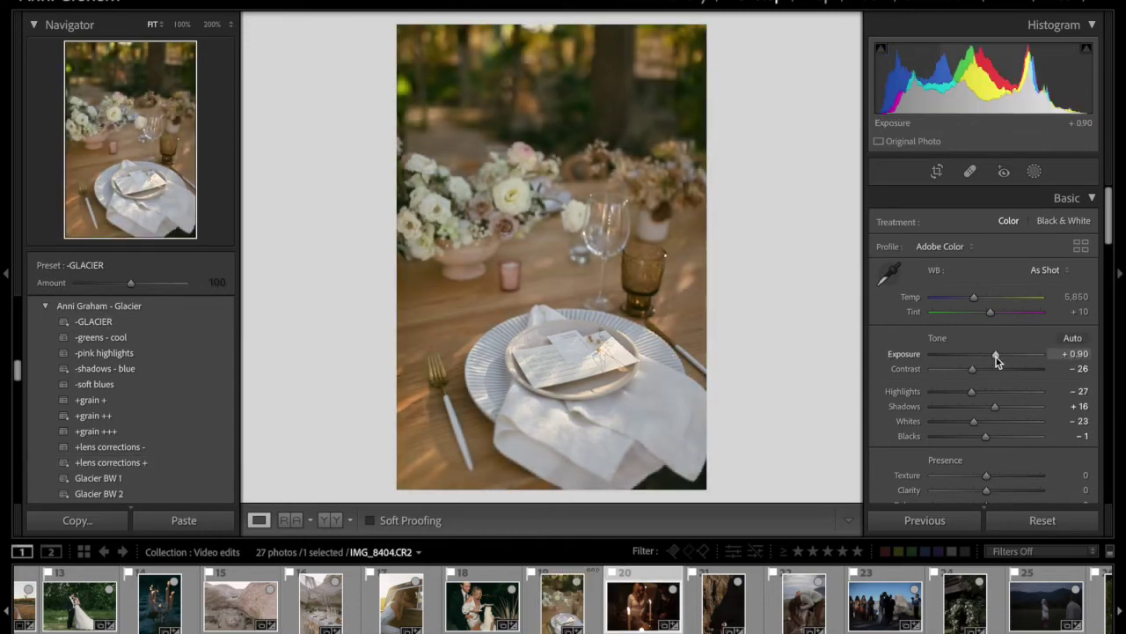
Step: Edit the photo of the couple at the candlelit table with +lens corrections + and -GLACIER, exposure +0.70 and temperature 2,130
{"action": "key", "text": "Right"}
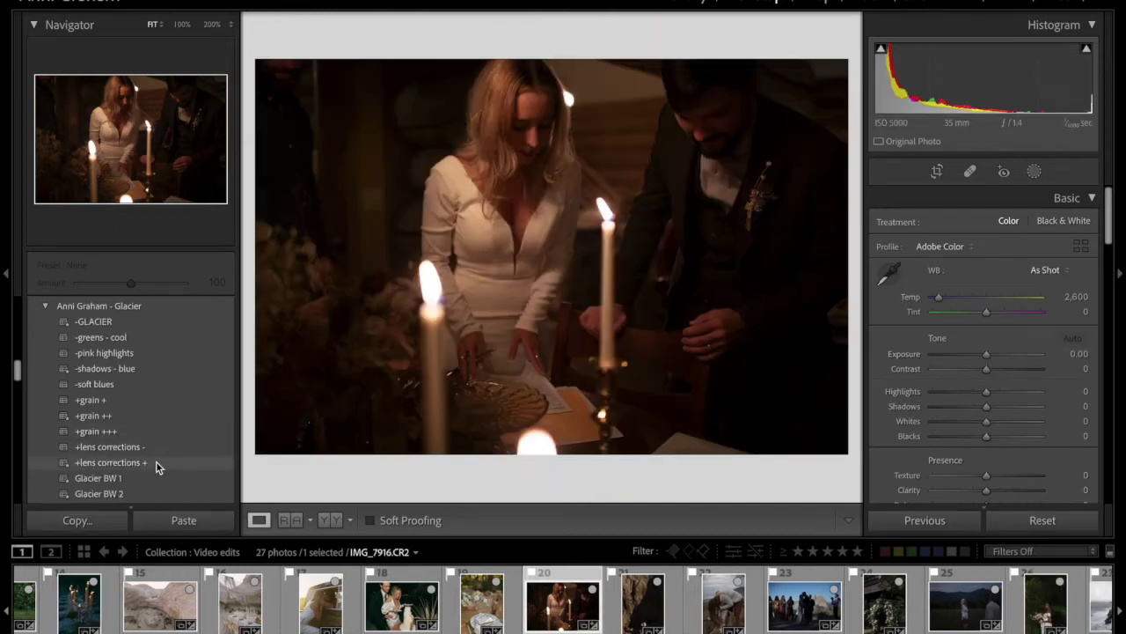
{"action": "left_click", "coordinate": [156, 463]}
{"action": "left_click", "coordinate": [167, 321]}
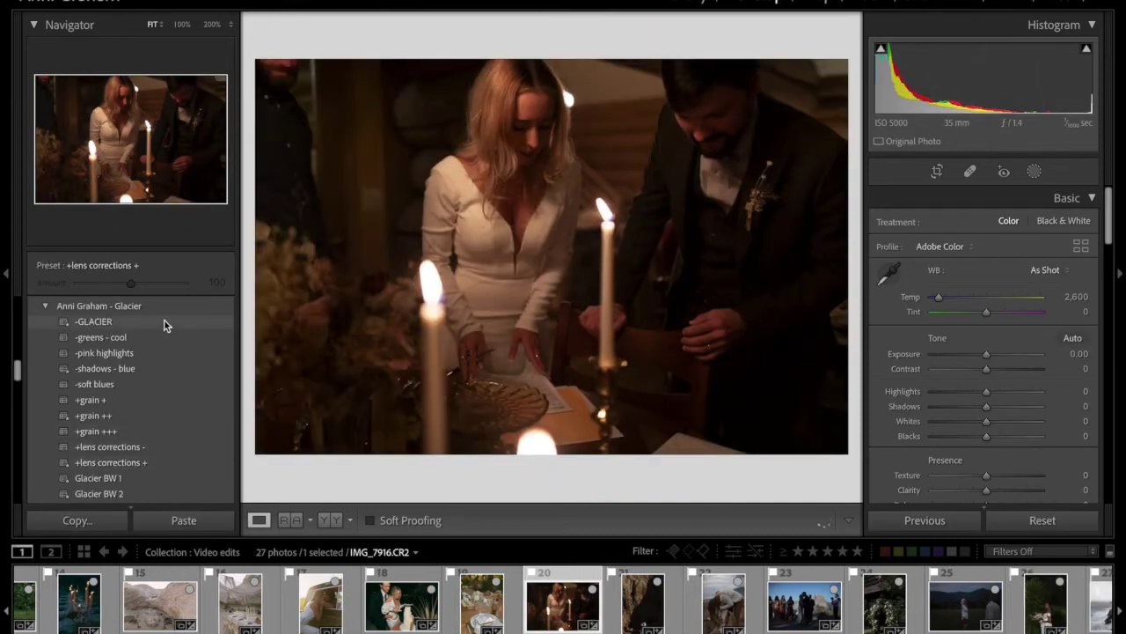
{"action": "left_click_drag", "start_coordinate": [987, 354], "coordinate": [994, 355]}
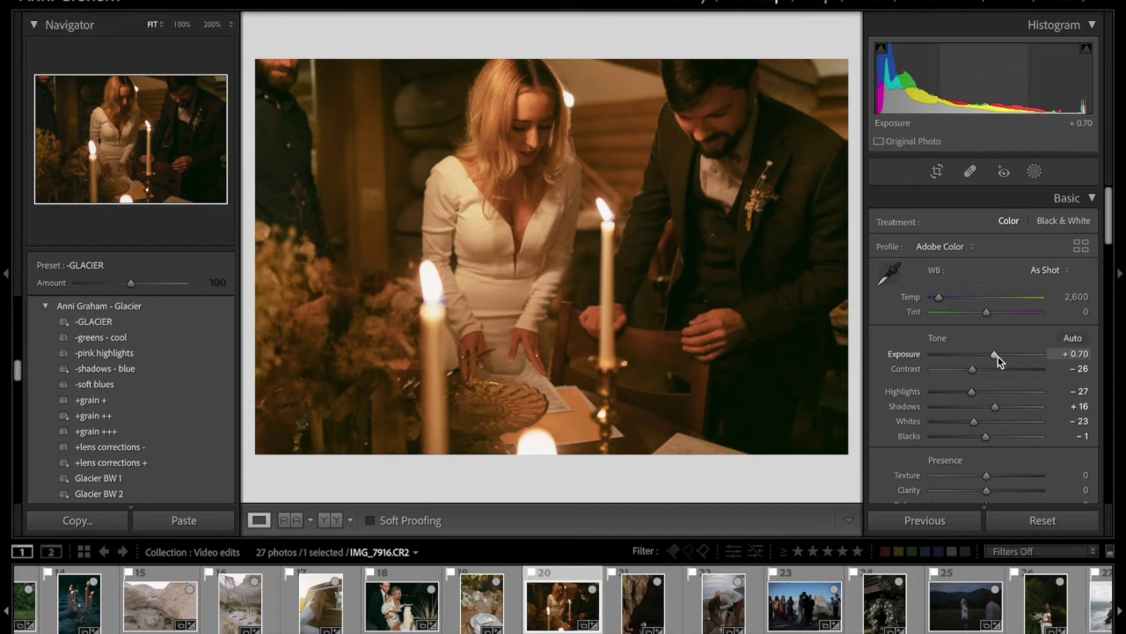
{"action": "left_click_drag", "start_coordinate": [939, 301], "coordinate": [935, 302]}
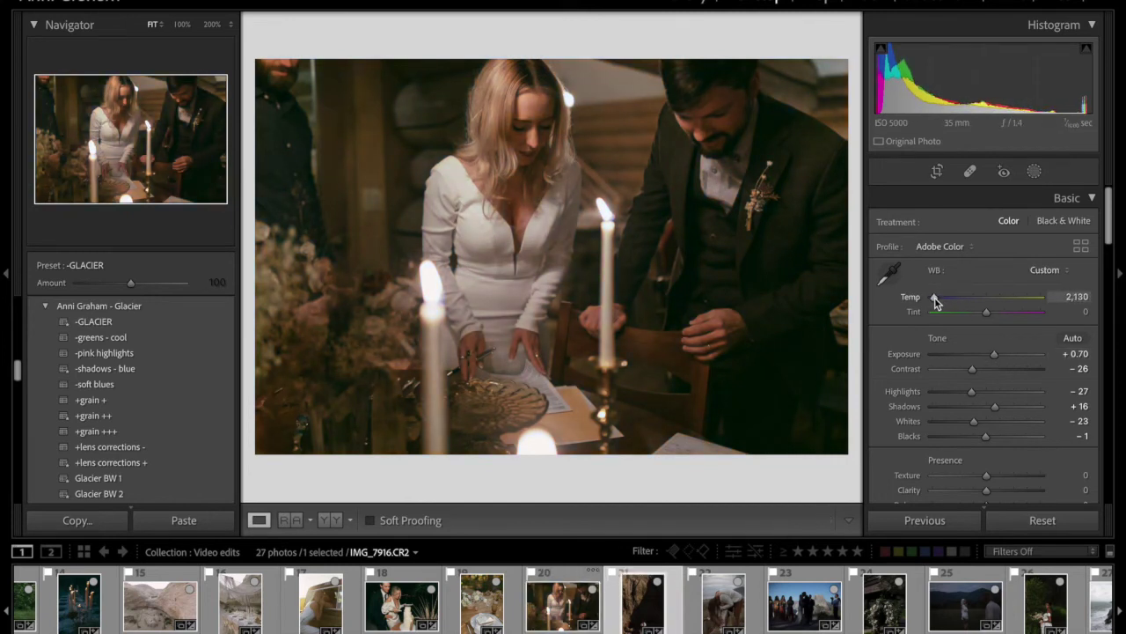
Step: Edit the photo of the couple below the cliff with -GLACIER and +lens corrections +, exposure +0.40, temperature 4,488 and contrast −52
{"action": "key", "text": "Right"}
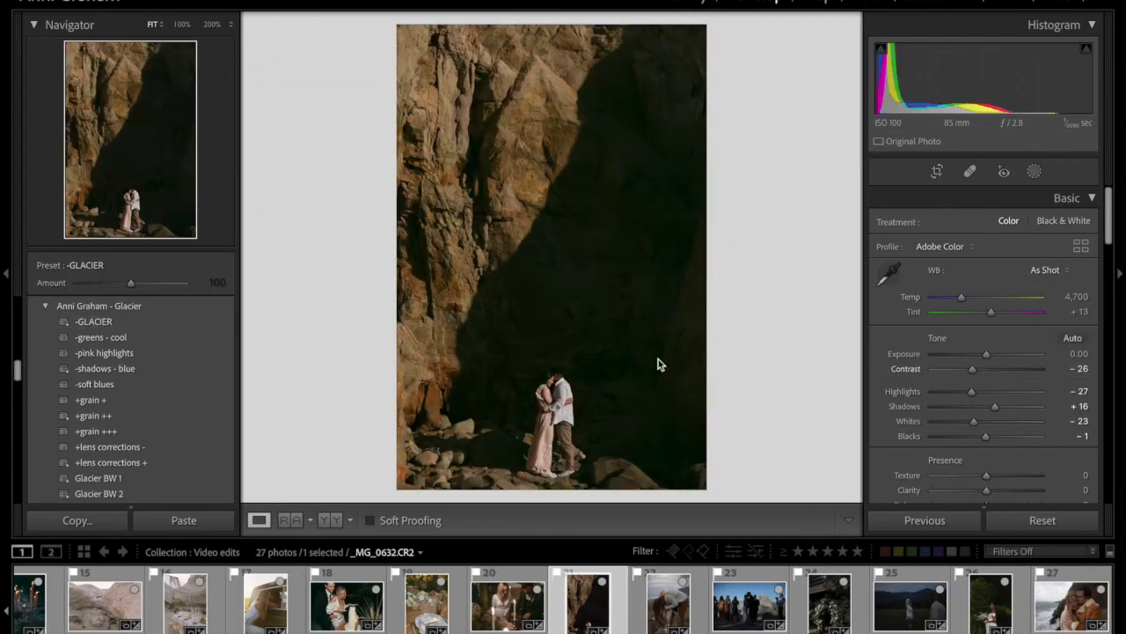
{"action": "left_click", "coordinate": [992, 355]}
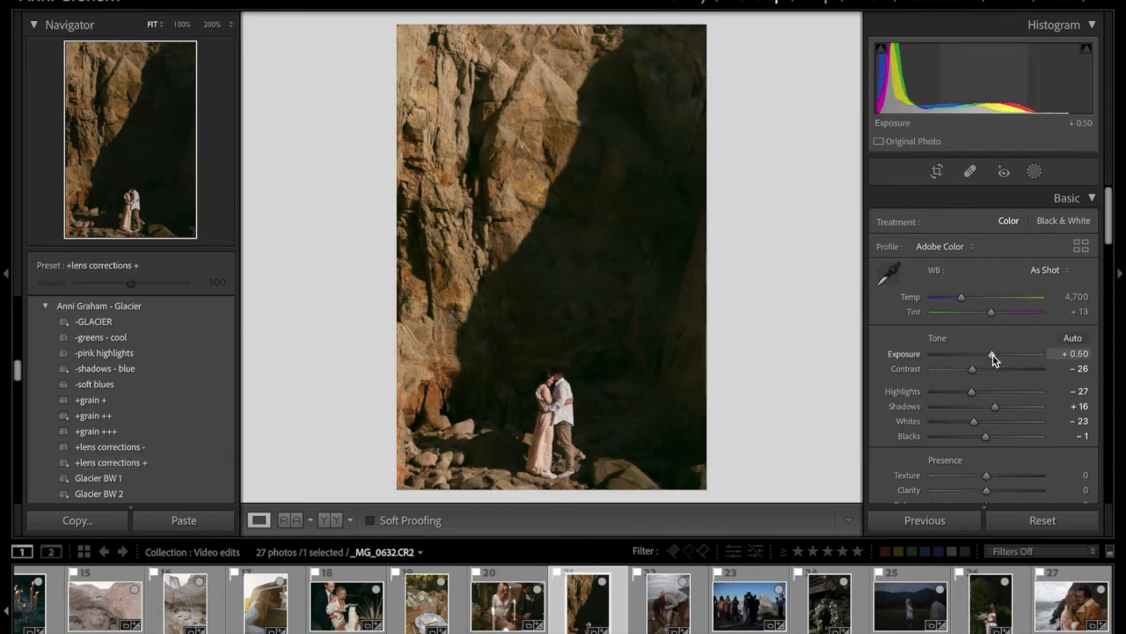
{"action": "left_click_drag", "start_coordinate": [992, 356], "coordinate": [990, 356]}
{"action": "left_click_drag", "start_coordinate": [963, 297], "coordinate": [961, 301]}
{"action": "left_click", "coordinate": [958, 369]}
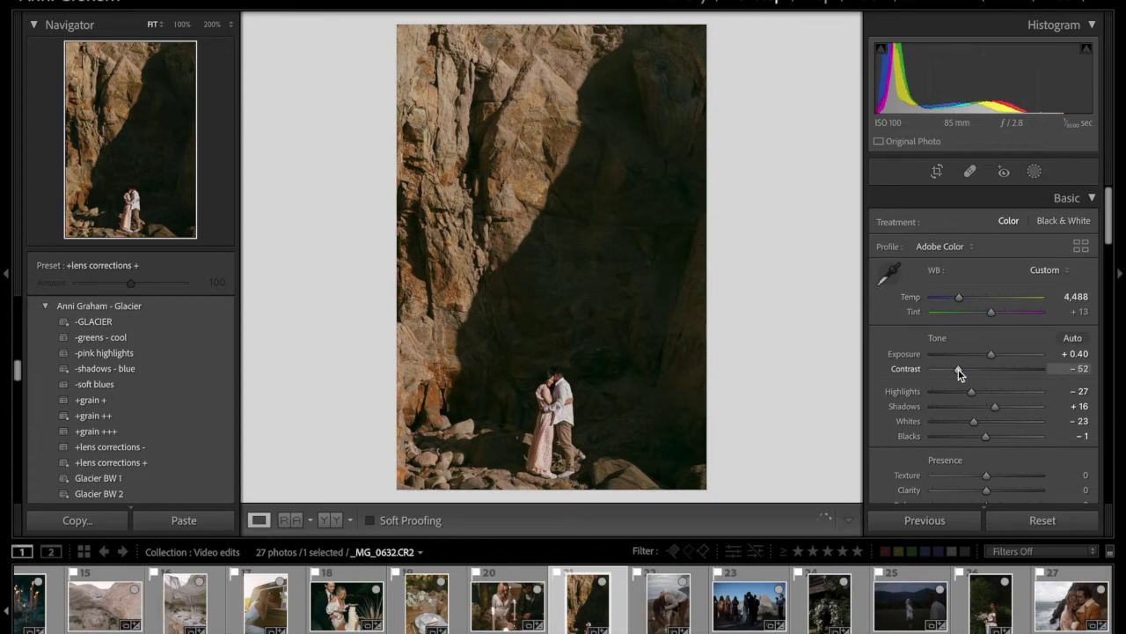
Step: Edit the photo of the couple embracing in the dune grass with -GLACIER and +lens corrections +, exposure +0.75, tint −3 and temperature 5,300
{"action": "key", "text": "Right"}
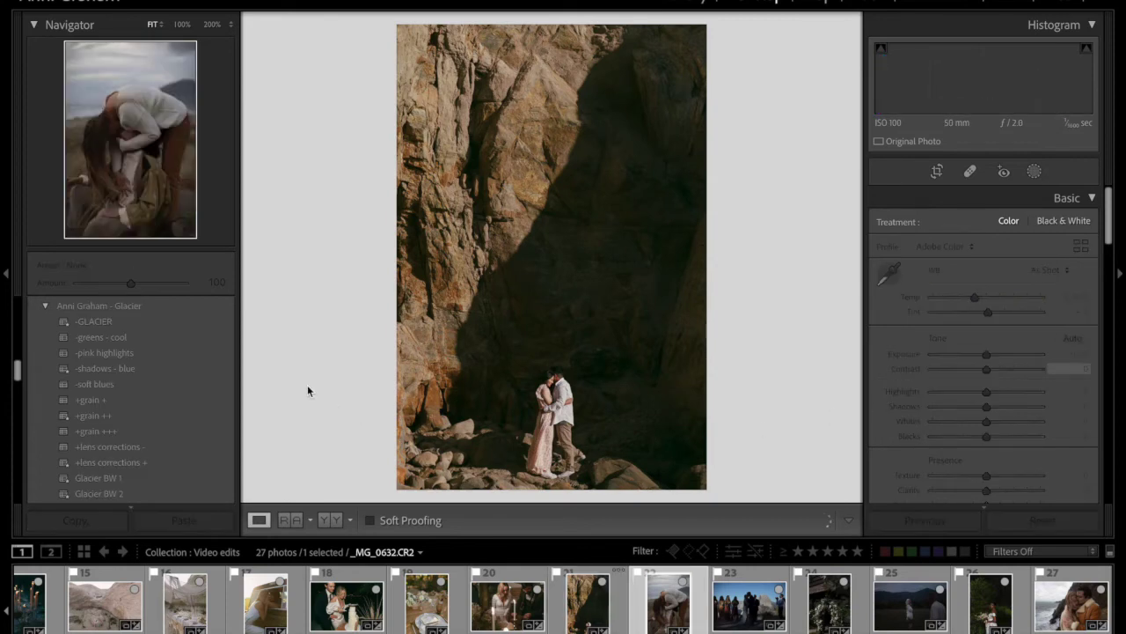
{"action": "left_click", "coordinate": [130, 322]}
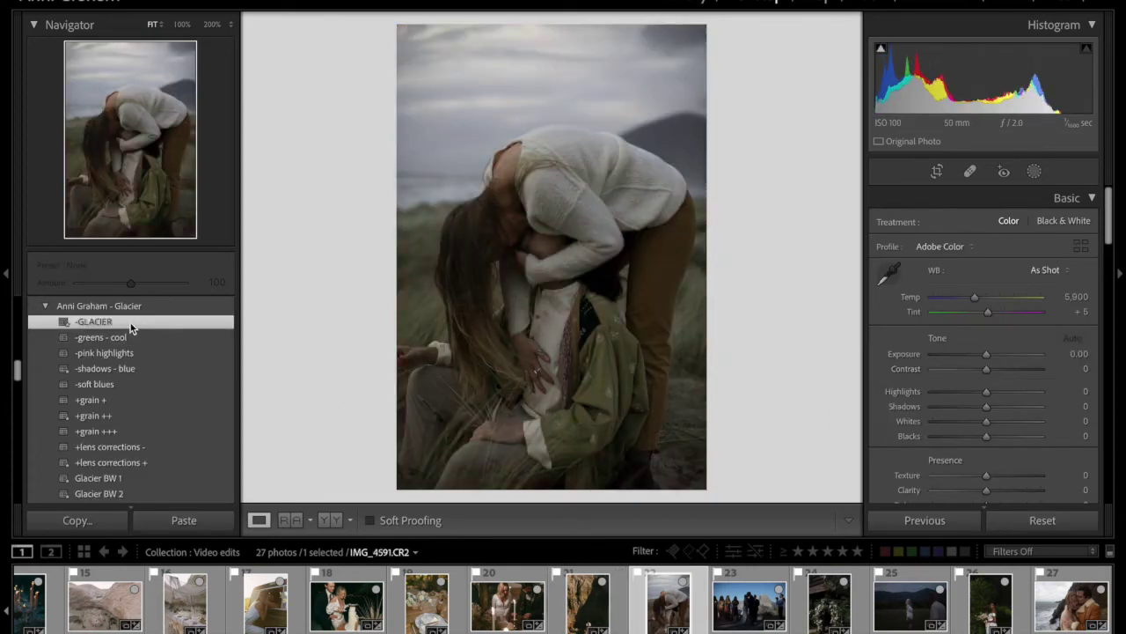
{"action": "left_click", "coordinate": [144, 463]}
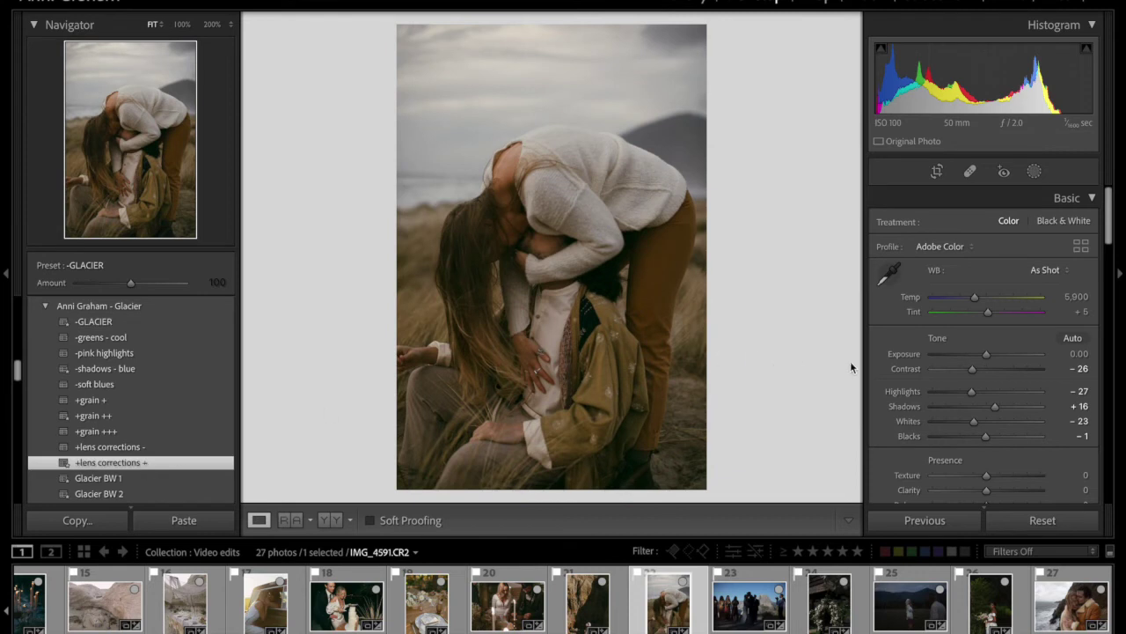
{"action": "left_click_drag", "start_coordinate": [990, 356], "coordinate": [996, 360]}
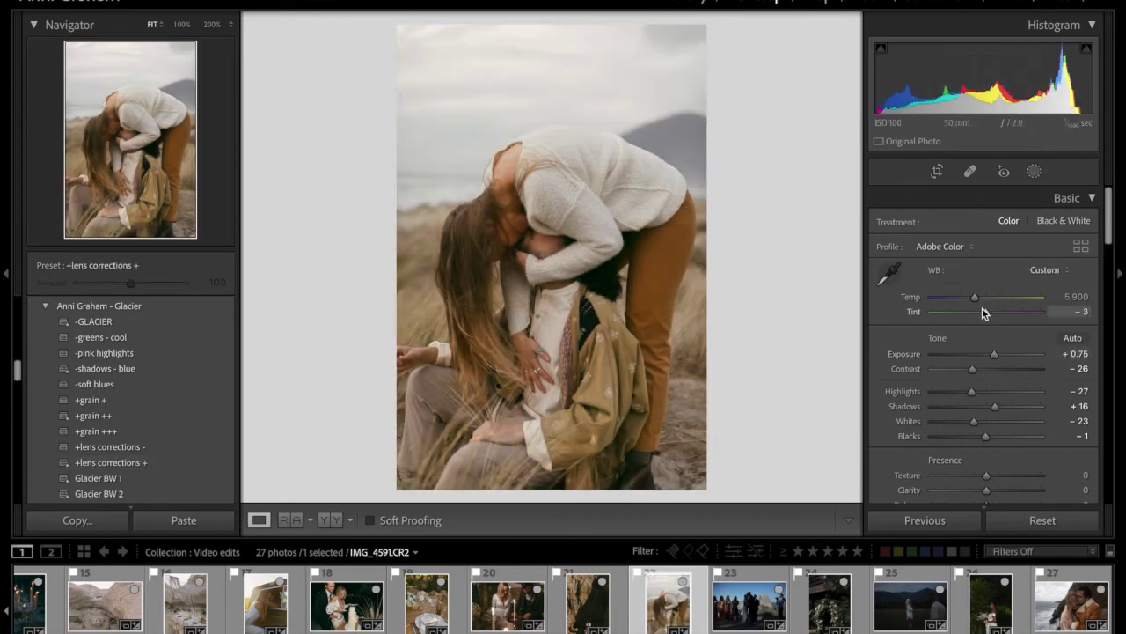
{"action": "left_click_drag", "start_coordinate": [974, 297], "coordinate": [968, 301]}
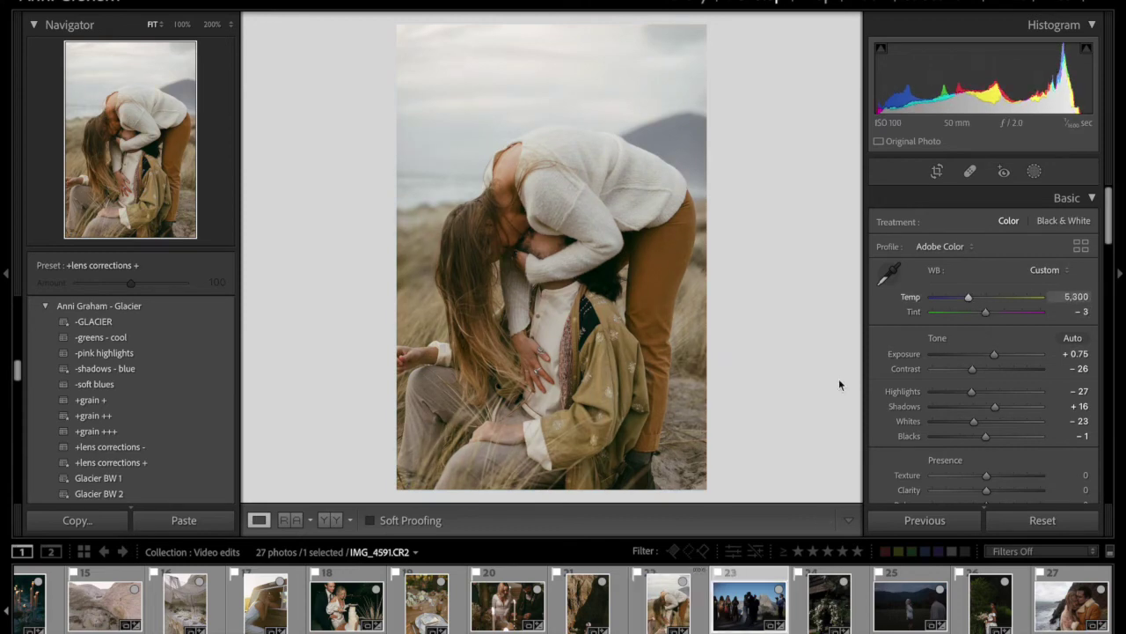
Step: Edit the mountain ceremony kiss photo with +lens corrections + and -GLACIER, temperature 7,272 and exposure +2.10
{"action": "key", "text": "Right"}
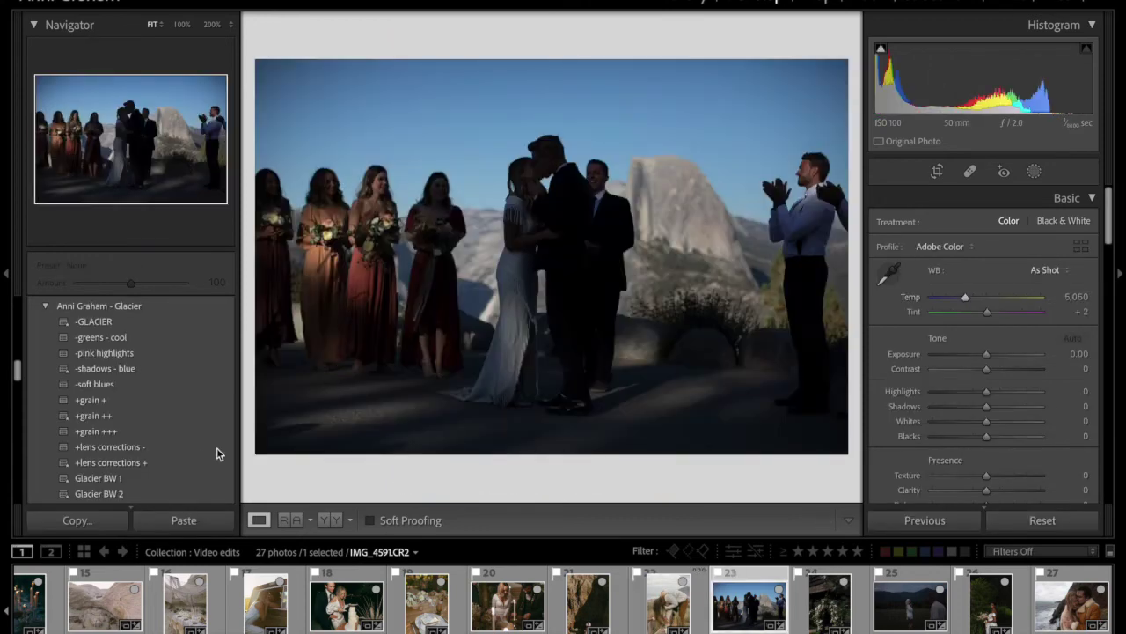
{"action": "left_click", "coordinate": [168, 463]}
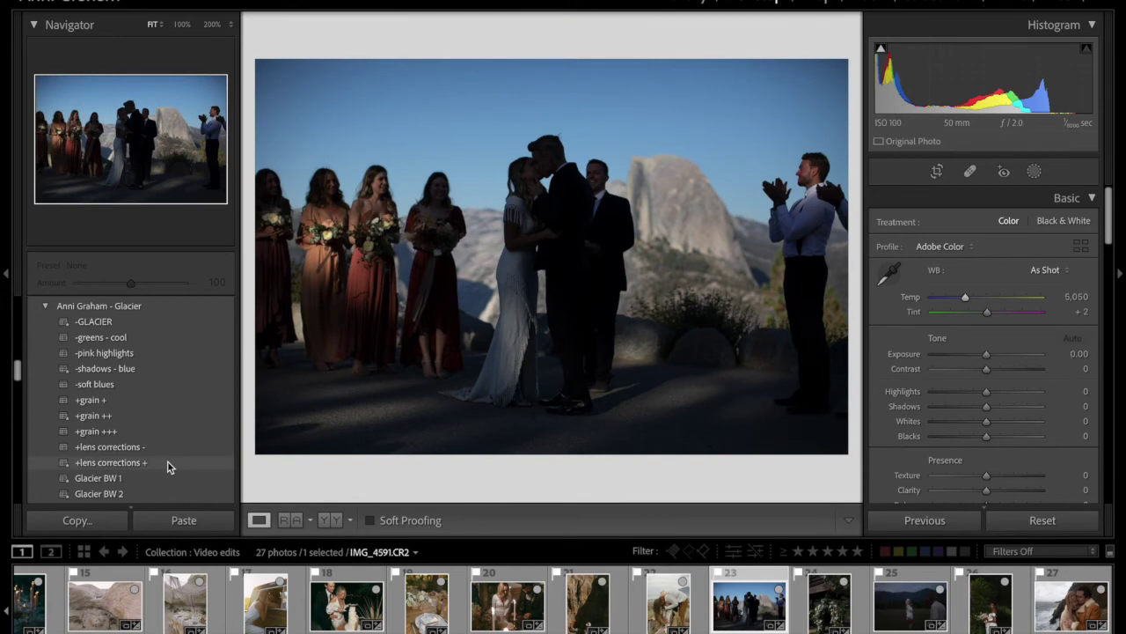
{"action": "left_click", "coordinate": [124, 325]}
{"action": "left_click_drag", "start_coordinate": [986, 354], "coordinate": [1009, 356]}
{"action": "left_click_drag", "start_coordinate": [991, 297], "coordinate": [991, 301]}
{"action": "left_click_drag", "start_coordinate": [1004, 354], "coordinate": [1011, 354]}
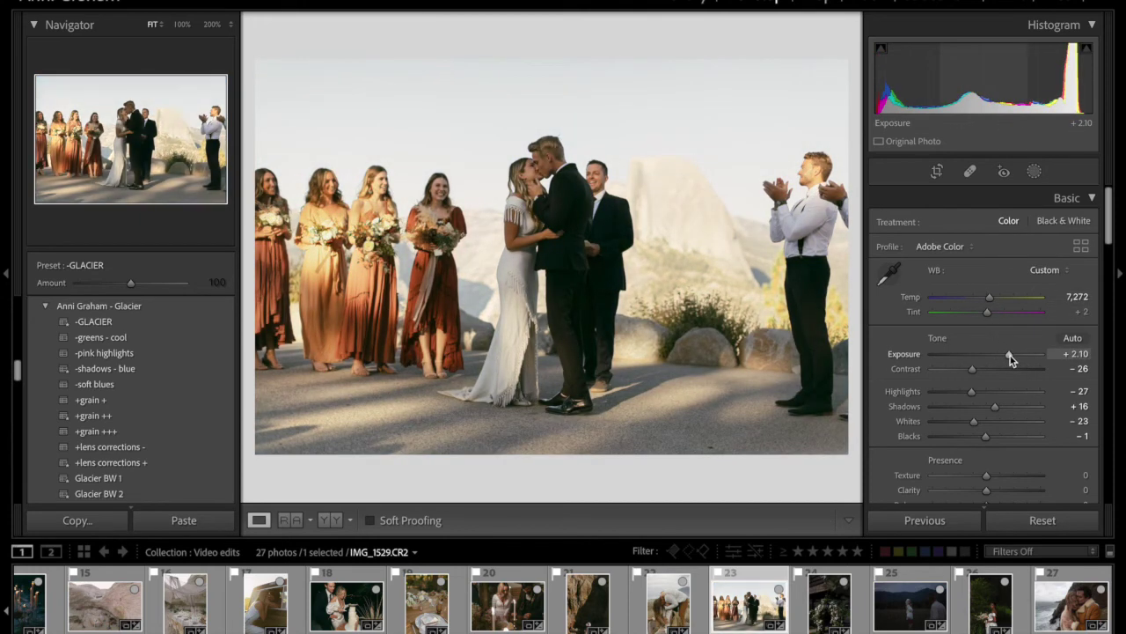
Step: Go to the floral arch photo and crop it tighter around the arch, keeping the original aspect ratio
{"action": "key", "text": "Right"}
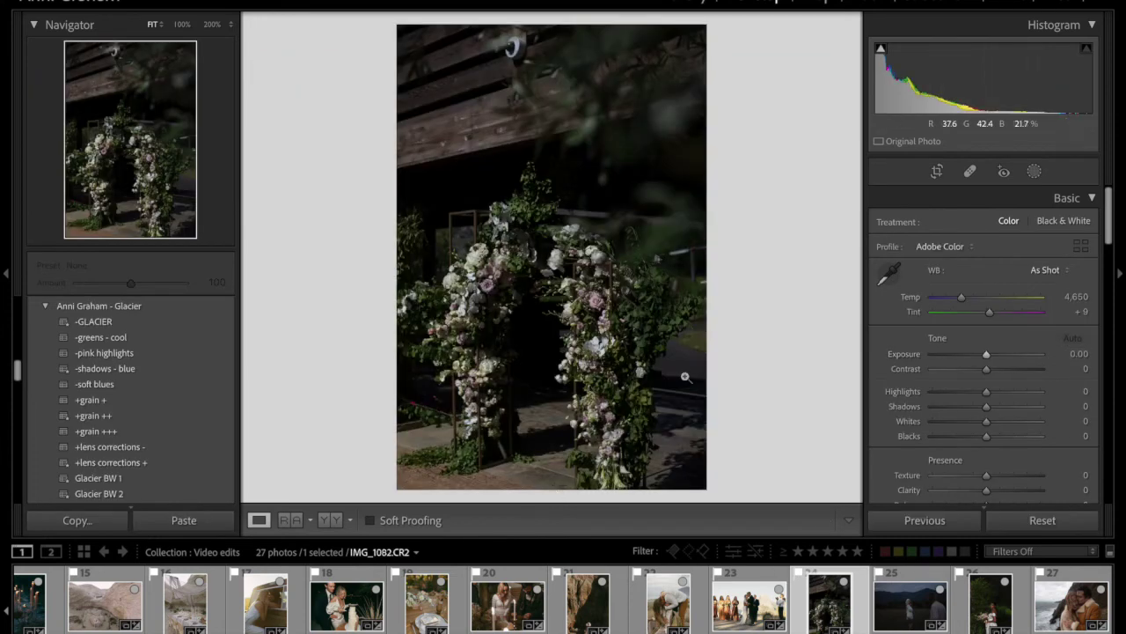
{"action": "left_click", "coordinate": [935, 172]}
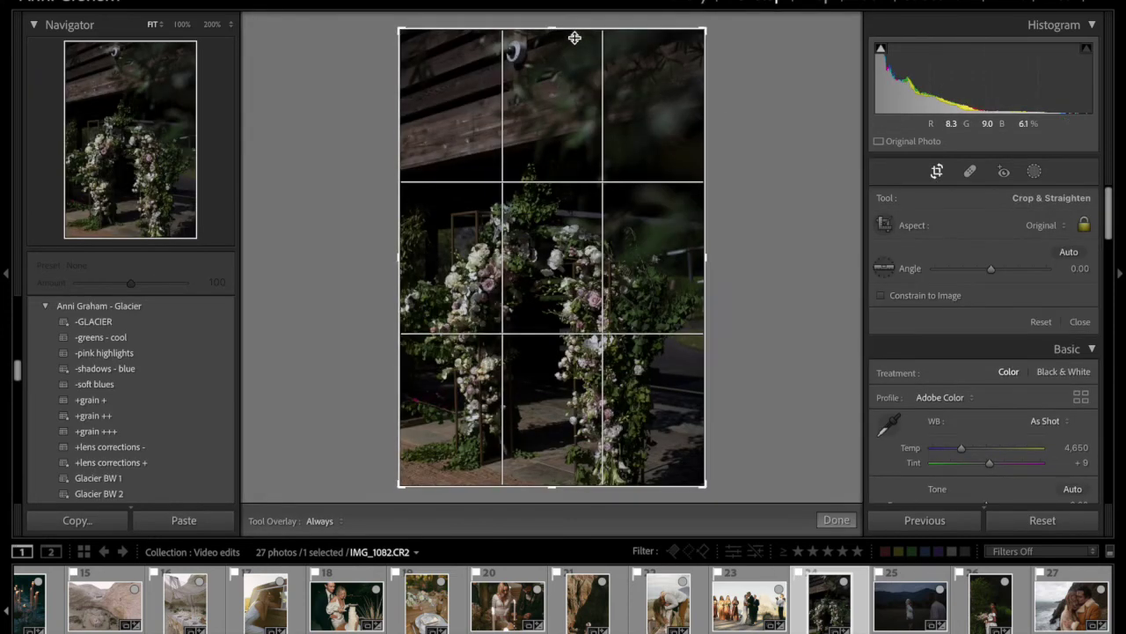
{"action": "left_click_drag", "start_coordinate": [573, 30], "coordinate": [573, 50]}
{"action": "left_click_drag", "start_coordinate": [566, 129], "coordinate": [583, 130]}
{"action": "key", "text": "Return"}
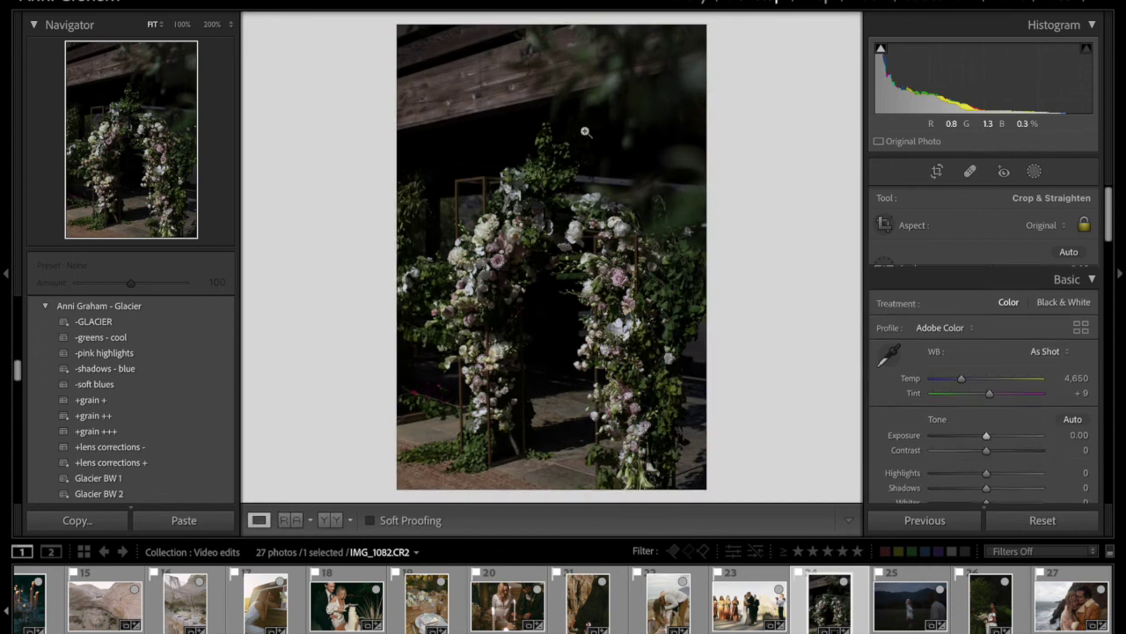
Step: Edit the floral arch photo with -GLACIER and -greens - cool, temperature 4,367 and exposure +1.20
{"action": "left_click", "coordinate": [176, 326]}
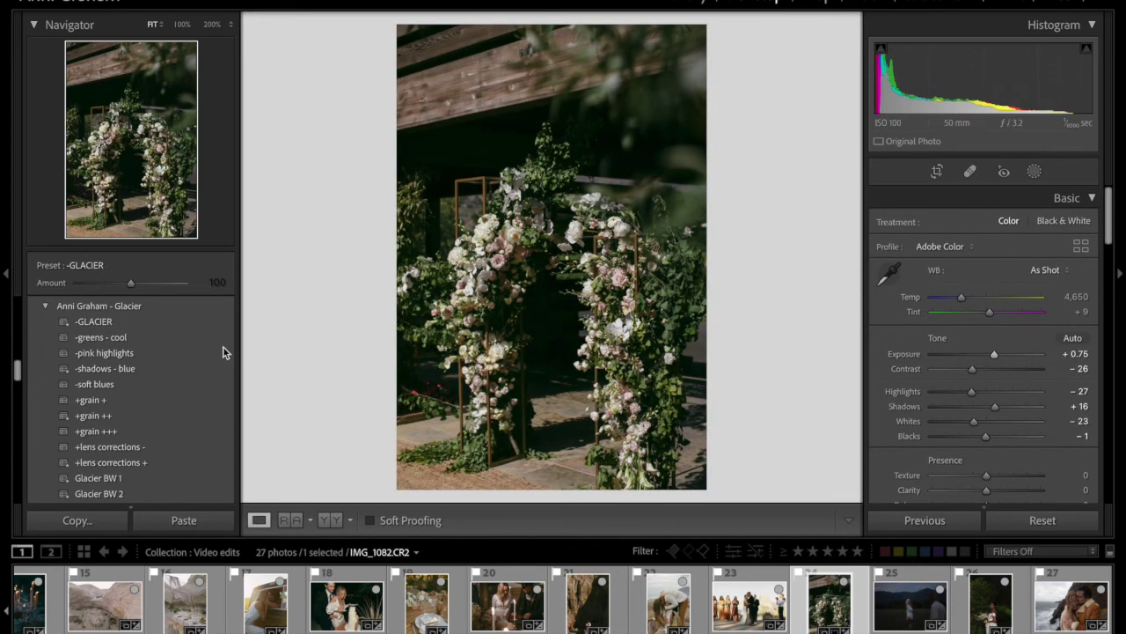
{"action": "left_click", "coordinate": [181, 338]}
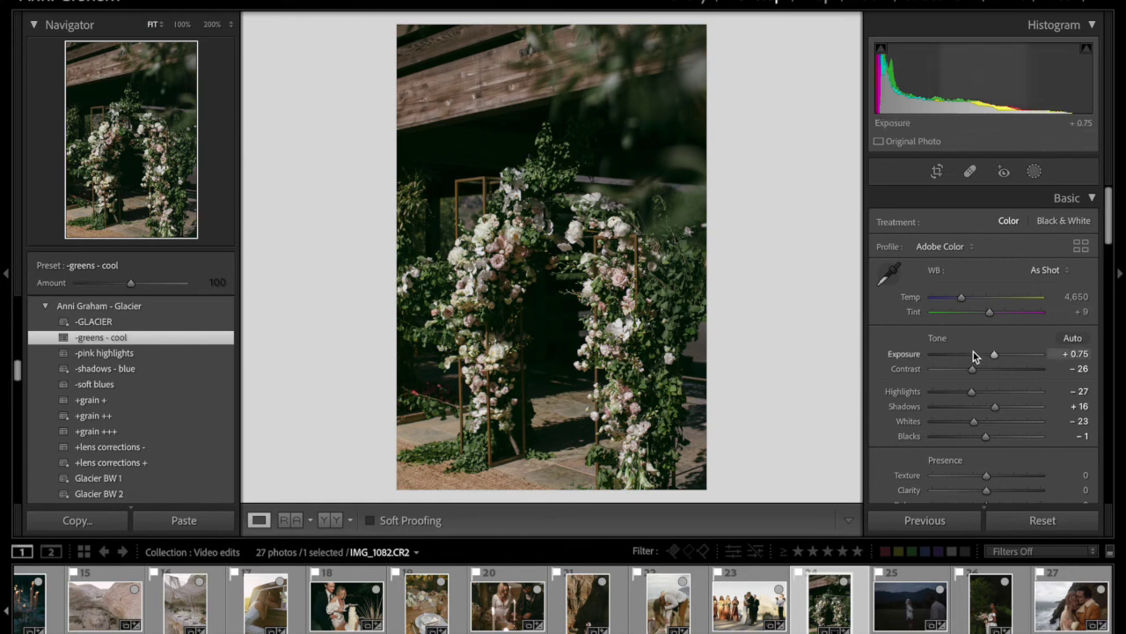
{"action": "left_click_drag", "start_coordinate": [963, 299], "coordinate": [961, 302]}
{"action": "left_click_drag", "start_coordinate": [993, 355], "coordinate": [1001, 355]}
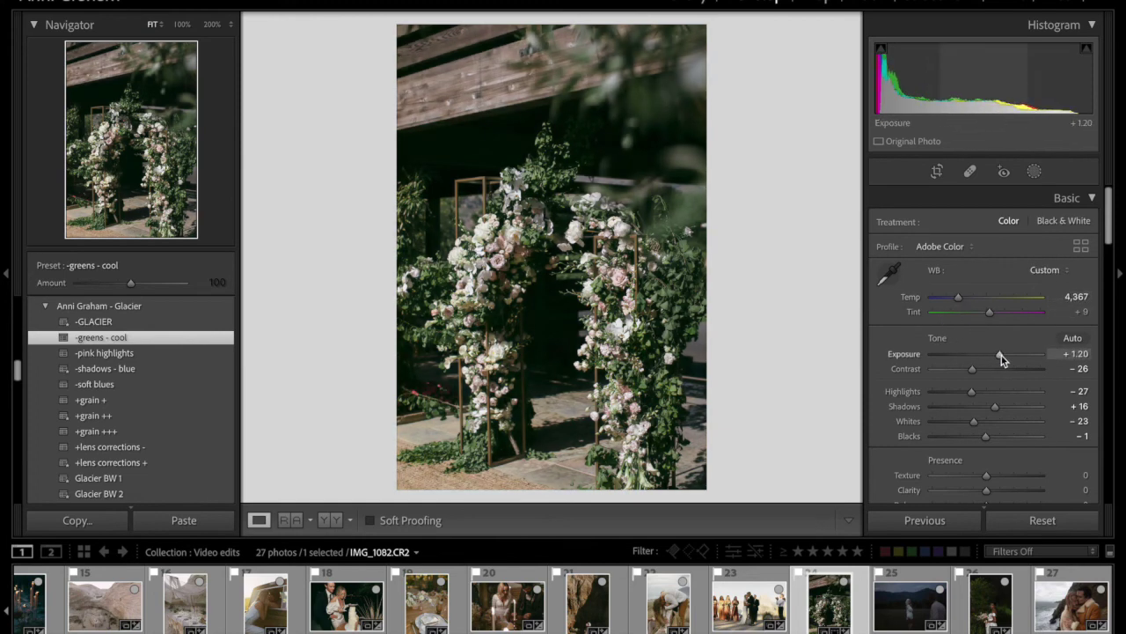
Step: Edit the mountain meadow photo of the woman in the short white dress with Glacier BW 2 and exposure +1.60
{"action": "key", "text": "Right"}
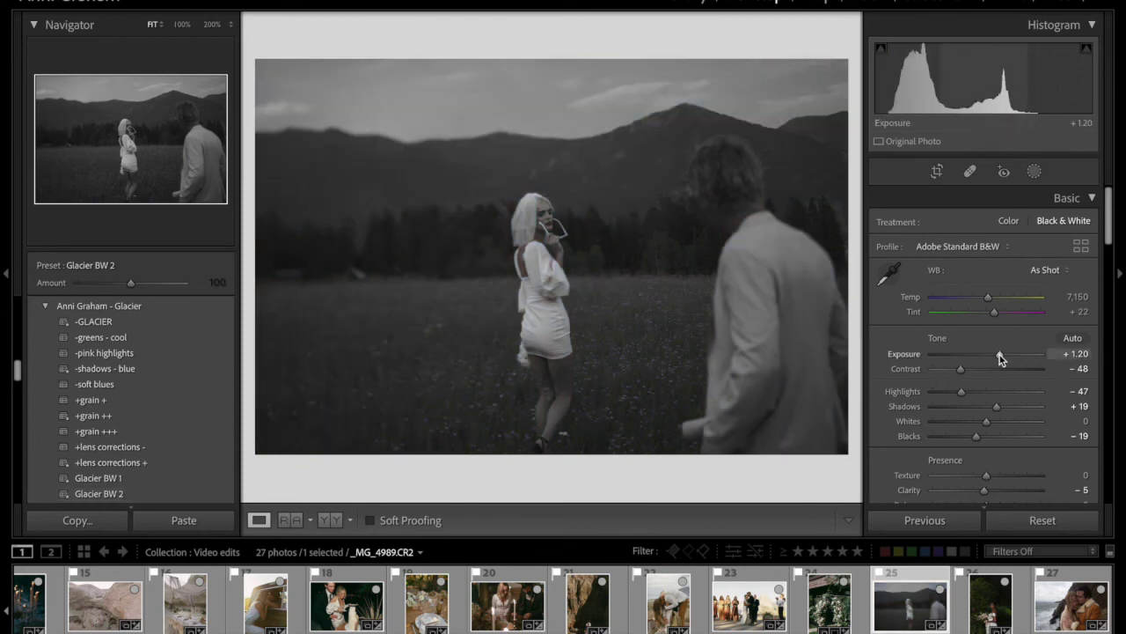
{"action": "left_click_drag", "start_coordinate": [999, 354], "coordinate": [1004, 355]}
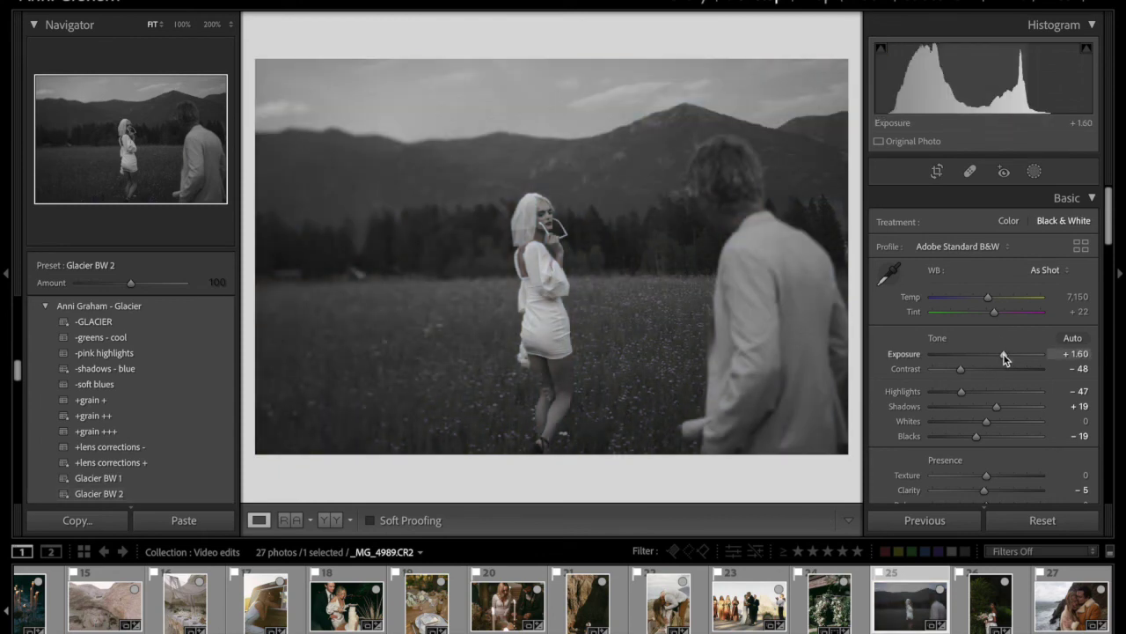
Step: Go to the photo of the bride holding a bouquet and crop it tighter around her, keeping the original aspect ratio
{"action": "key", "text": "Right"}
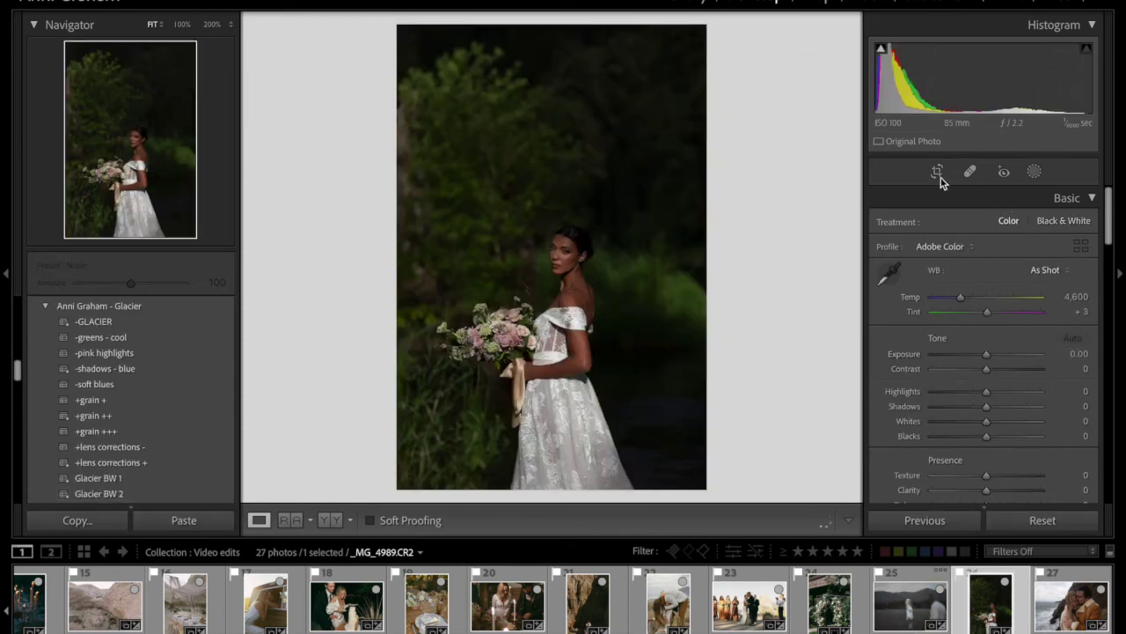
{"action": "left_click", "coordinate": [938, 173]}
{"action": "left_click_drag", "start_coordinate": [578, 37], "coordinate": [573, 85]}
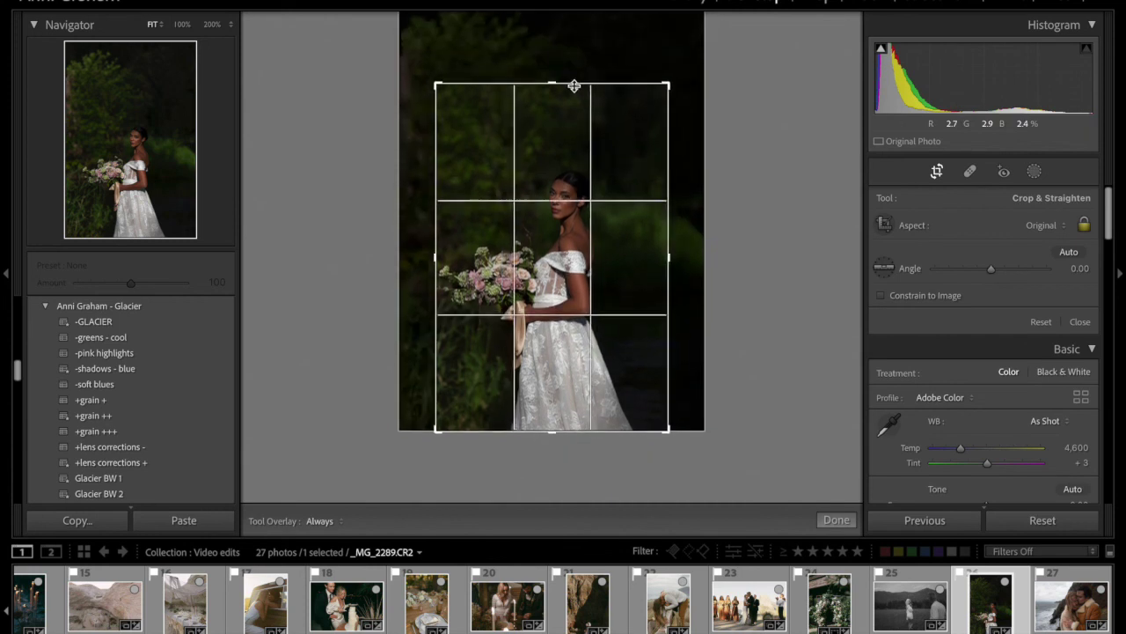
{"action": "left_click_drag", "start_coordinate": [574, 166], "coordinate": [584, 180]}
{"action": "key", "text": "Return"}
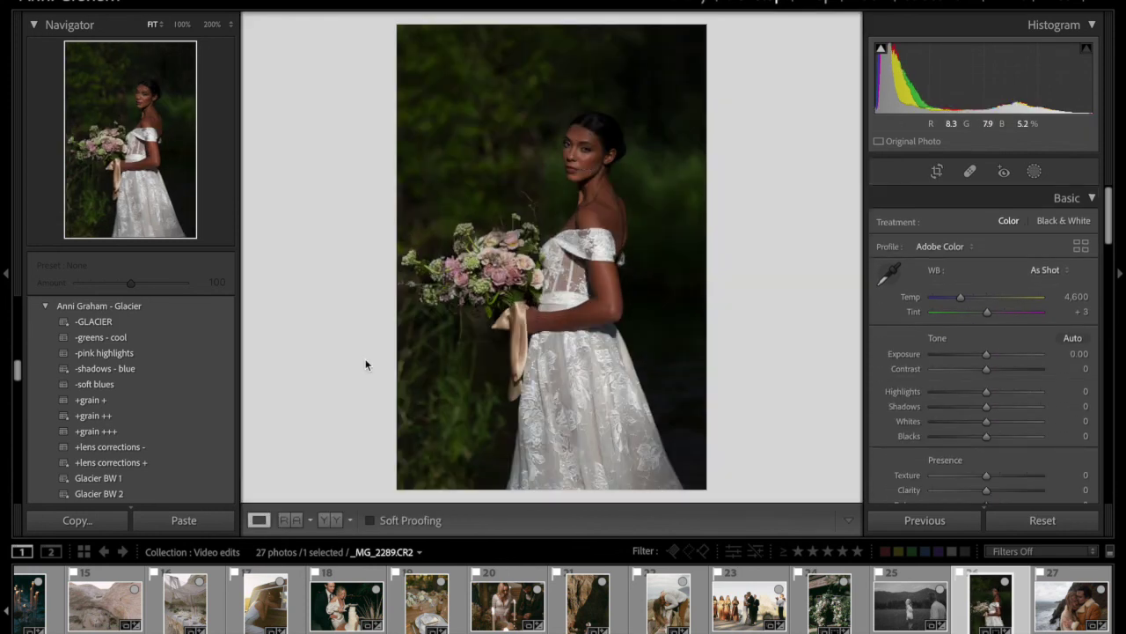
Step: Edit the bride with bouquet photo with +lens corrections + and -GLACIER, exposure +0.75 and temperature 4,061
{"action": "left_click", "coordinate": [164, 462]}
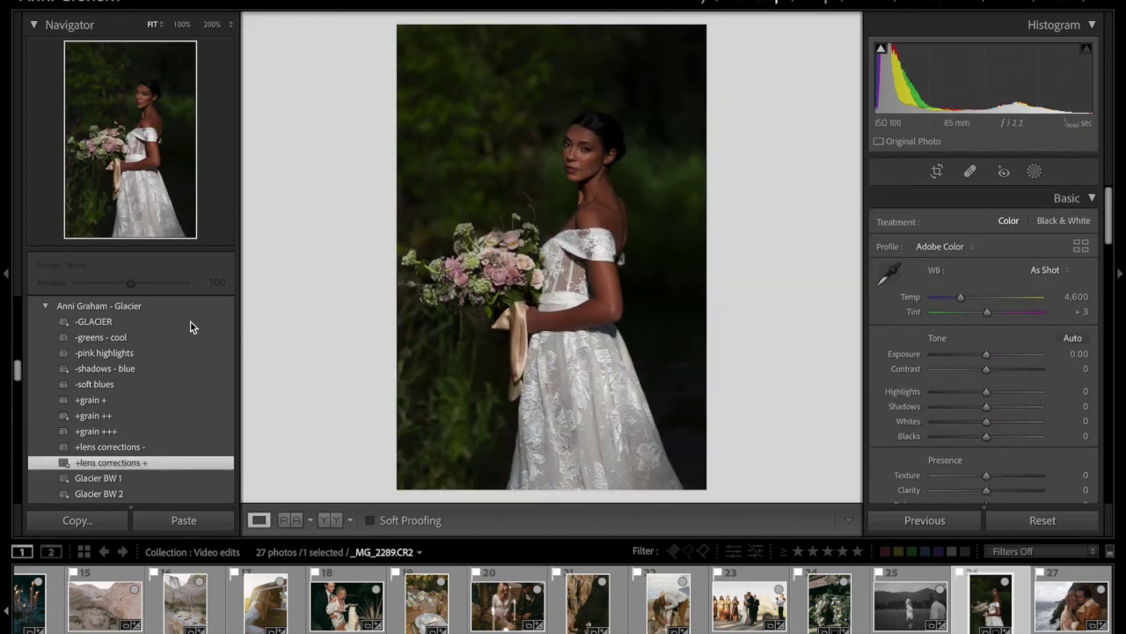
{"action": "left_click", "coordinate": [164, 322]}
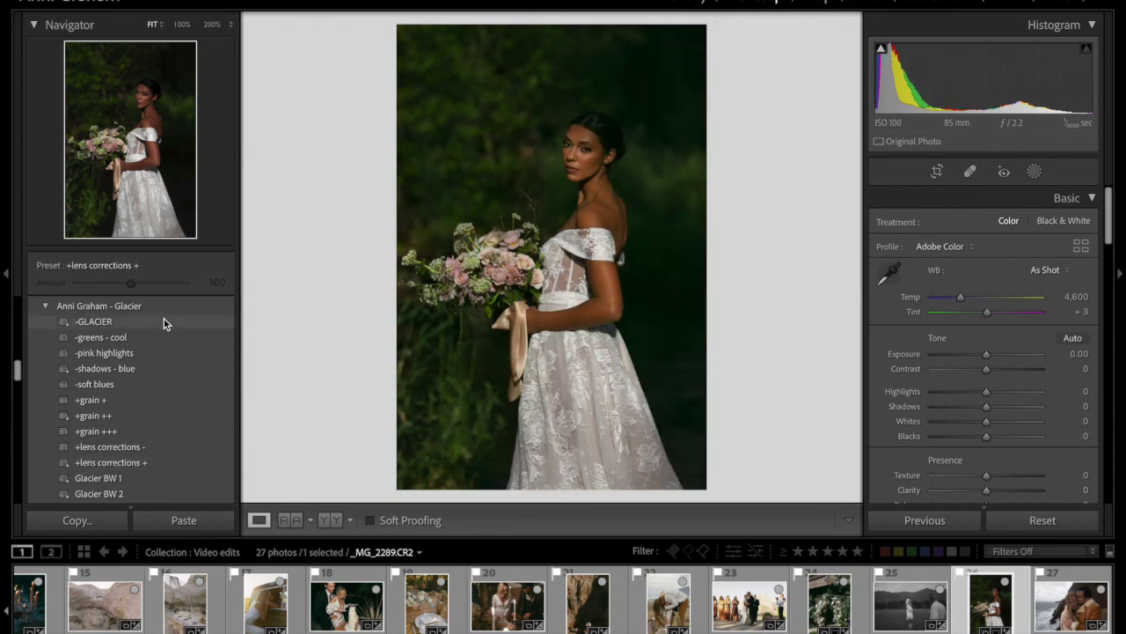
{"action": "left_click_drag", "start_coordinate": [985, 355], "coordinate": [993, 354]}
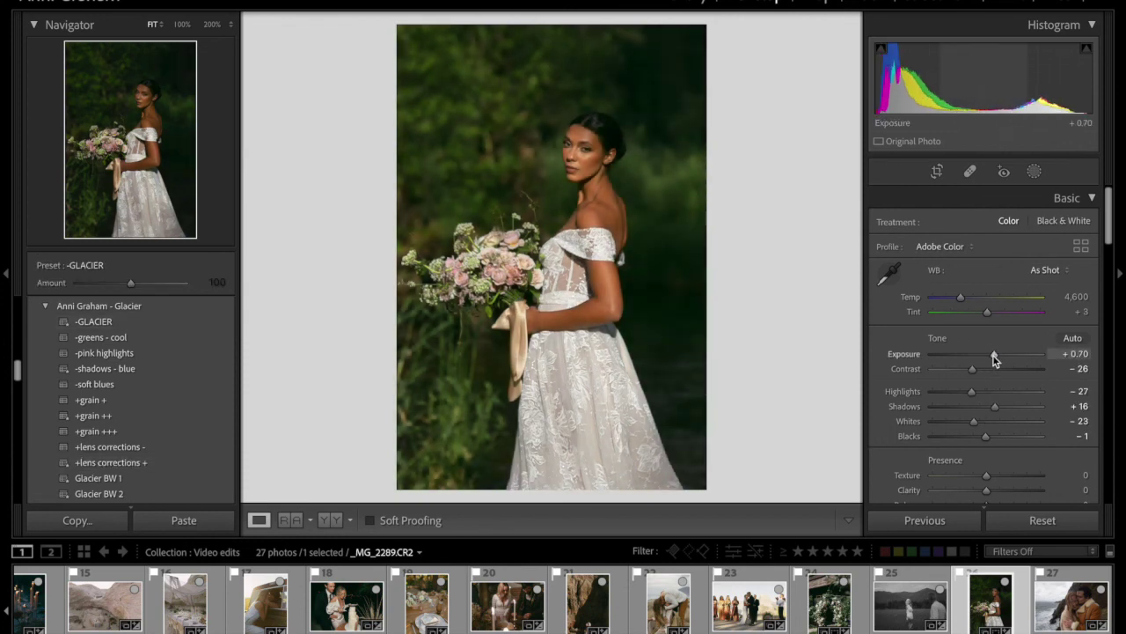
{"action": "left_click_drag", "start_coordinate": [961, 297], "coordinate": [954, 297]}
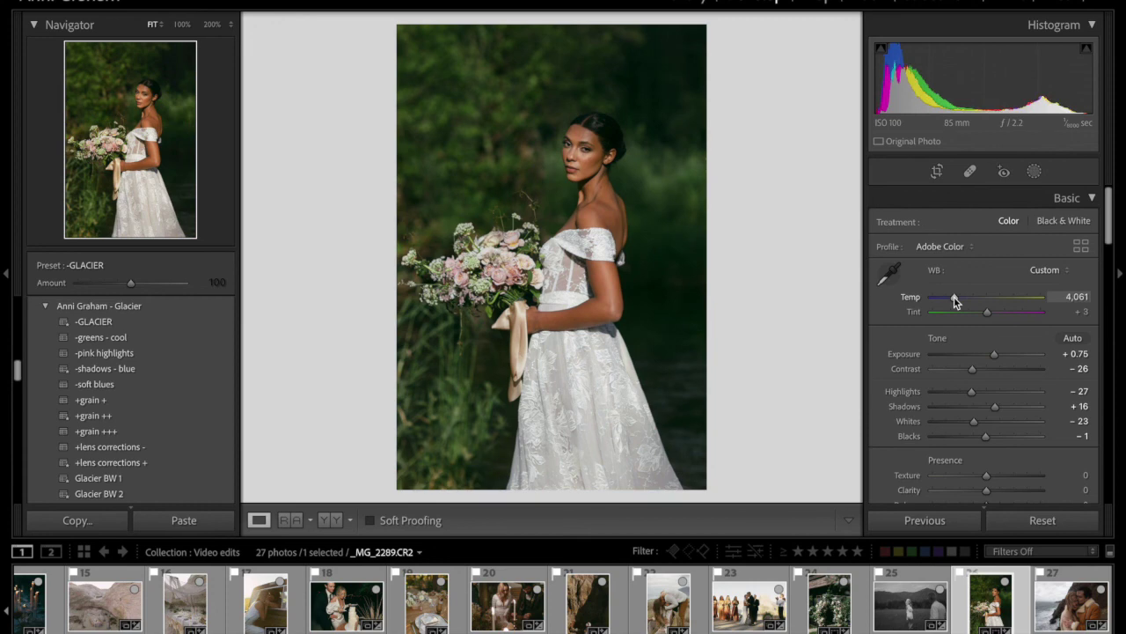
Step: Go to the photo of the couple embracing by the sea cliff and convert it to black and white with Glacier BW 2
{"action": "key", "text": "Right"}
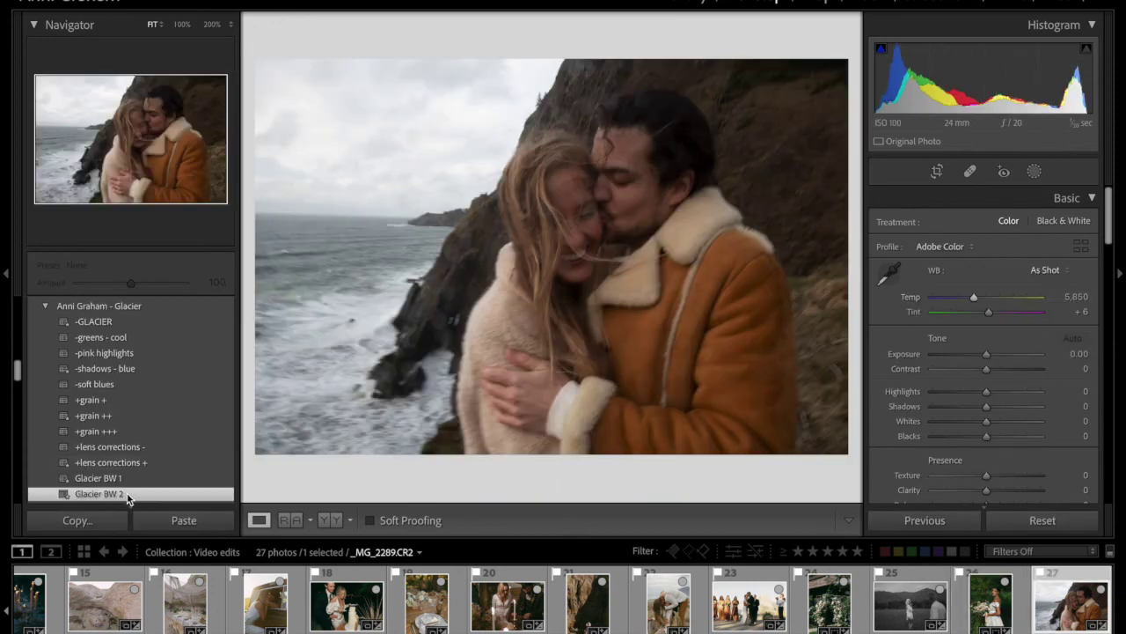
{"action": "left_click", "coordinate": [127, 496]}
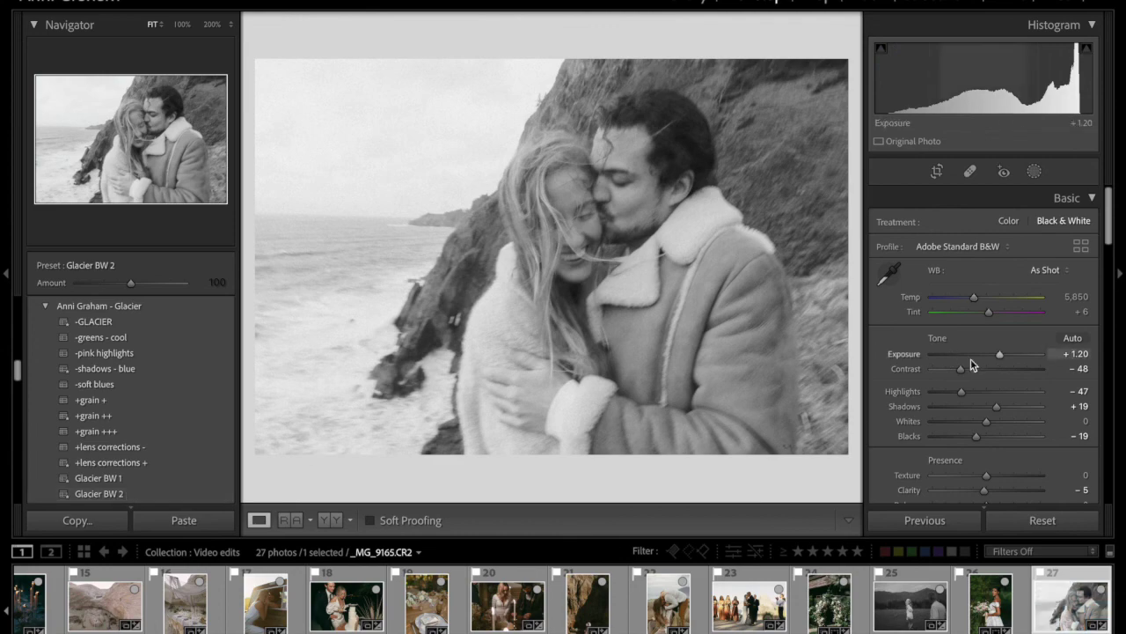